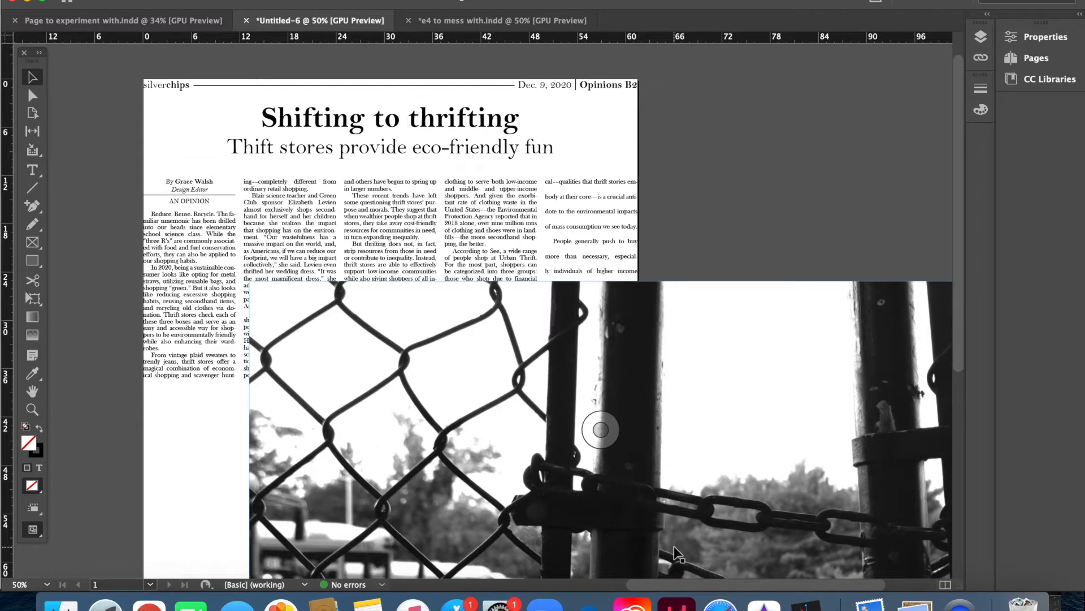
# Step: Scale the oversized chain-link fence photo to 20% horizontally and vertically
pyautogui.scroll(-4, 797, 405)
pyautogui.hscroll(6, 797, 404)
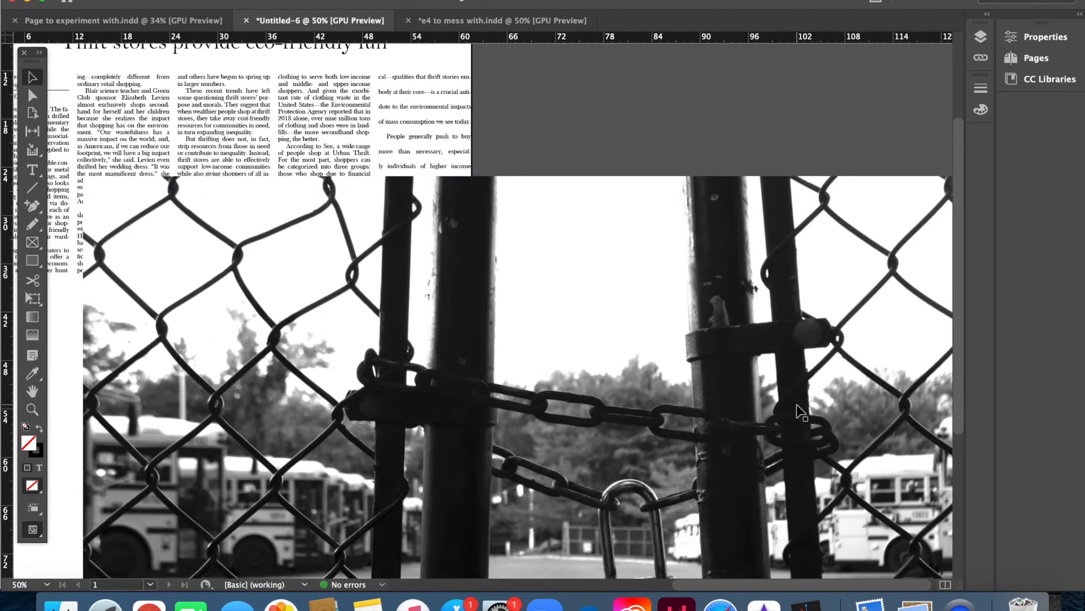
pyautogui.scroll(-4, 797, 405)
pyautogui.hscroll(1, 798, 405)
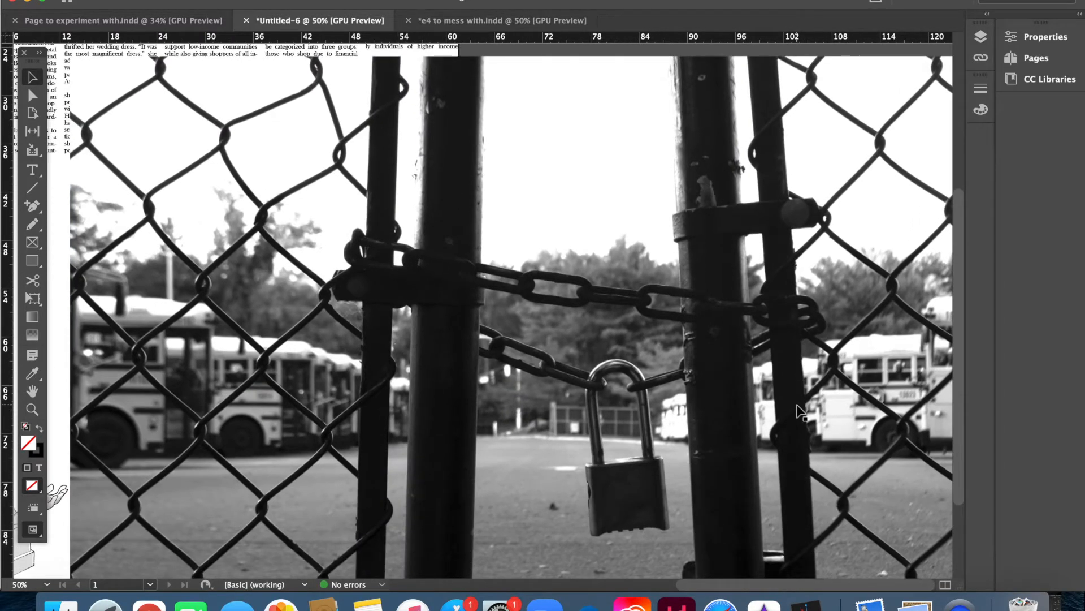
pyautogui.rightClick(427, 134)
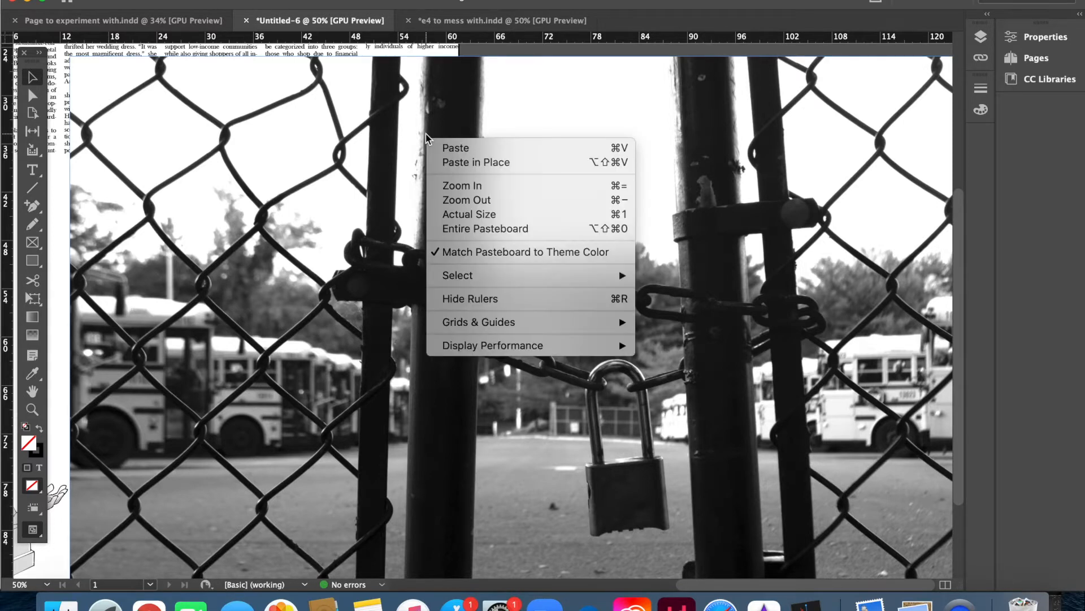
pyautogui.click(351, 164)
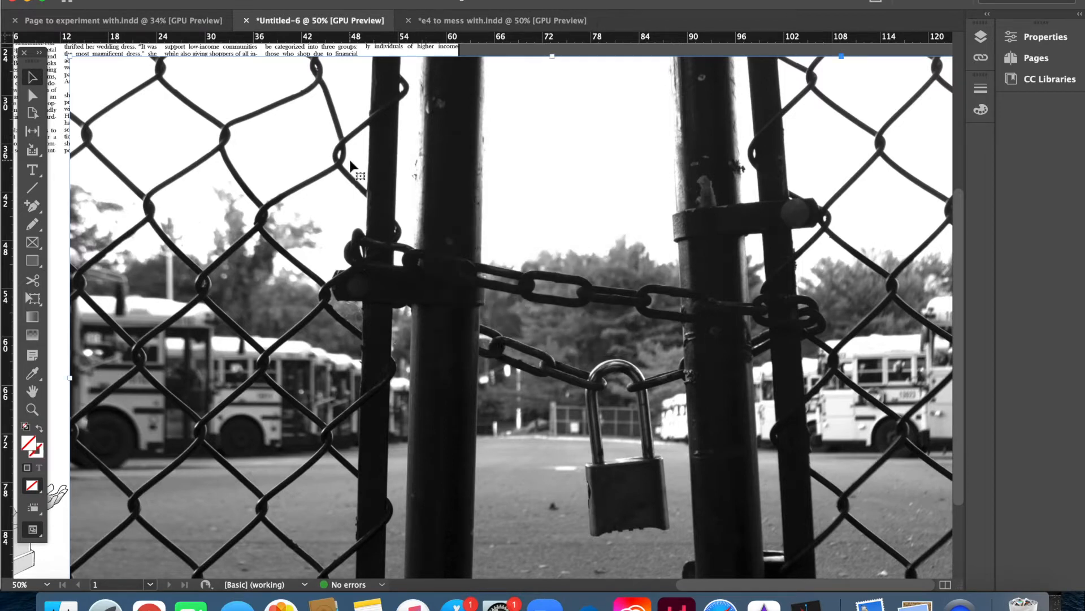
pyautogui.rightClick(350, 164)
pyautogui.moveTo(421, 221)
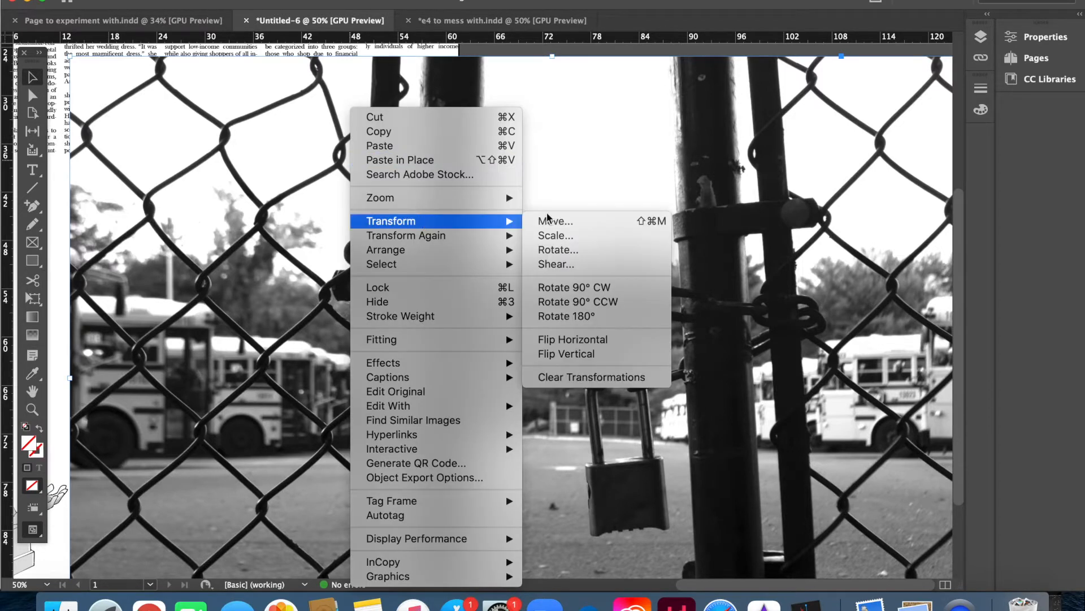
pyautogui.click(554, 235)
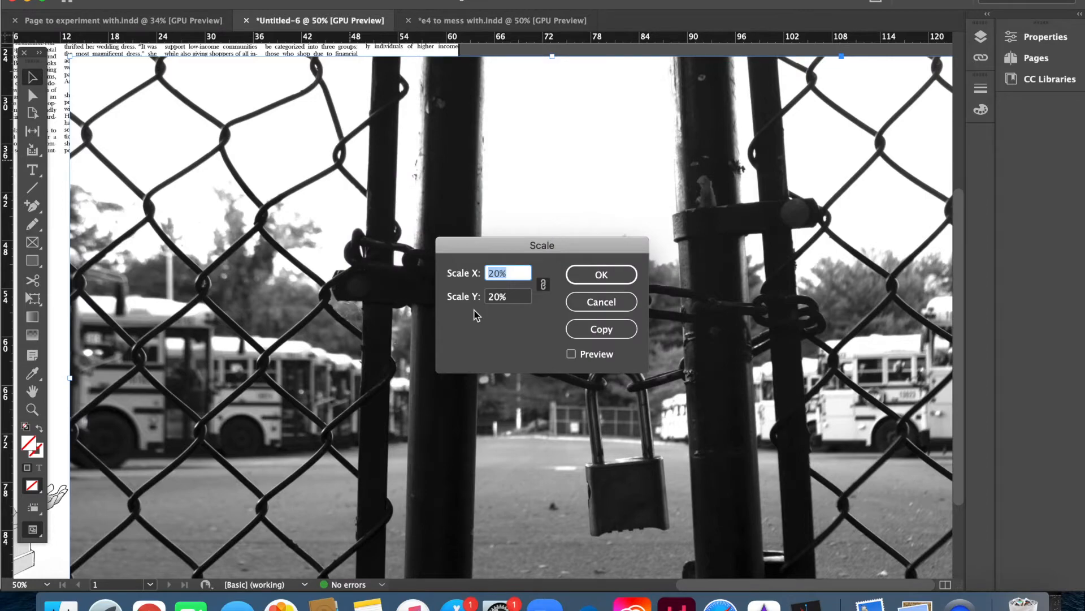
pyautogui.click(630, 275)
# Step: Move the fence photo to the top of the fourth and fifth text columns, flush with the page's edge
pyautogui.scroll(5, 629, 280)
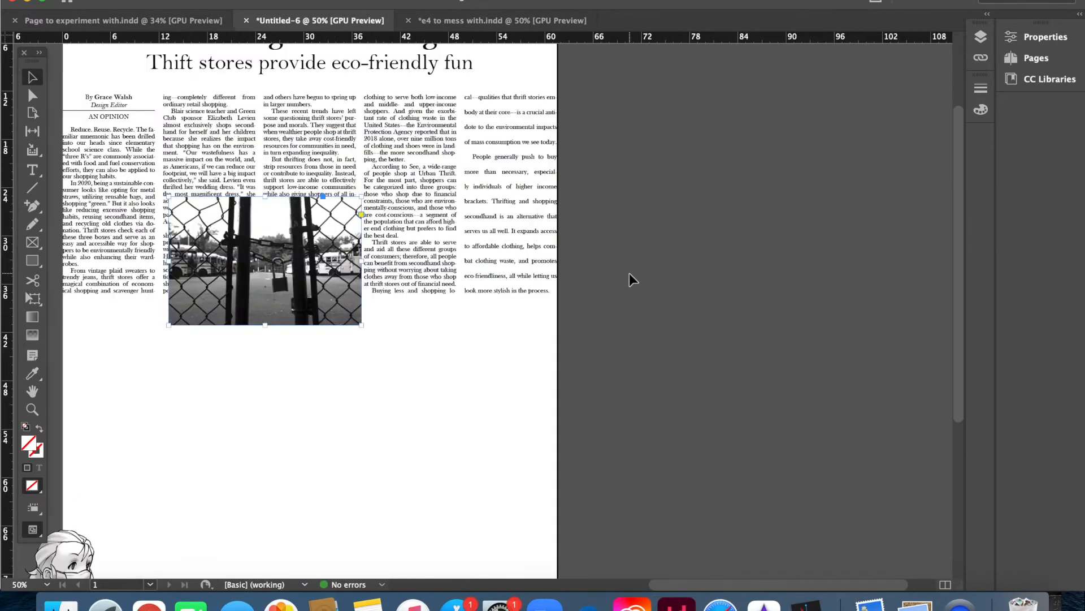
pyautogui.moveTo(381, 312); pyautogui.dragTo(577, 209)
pyautogui.click(667, 223)
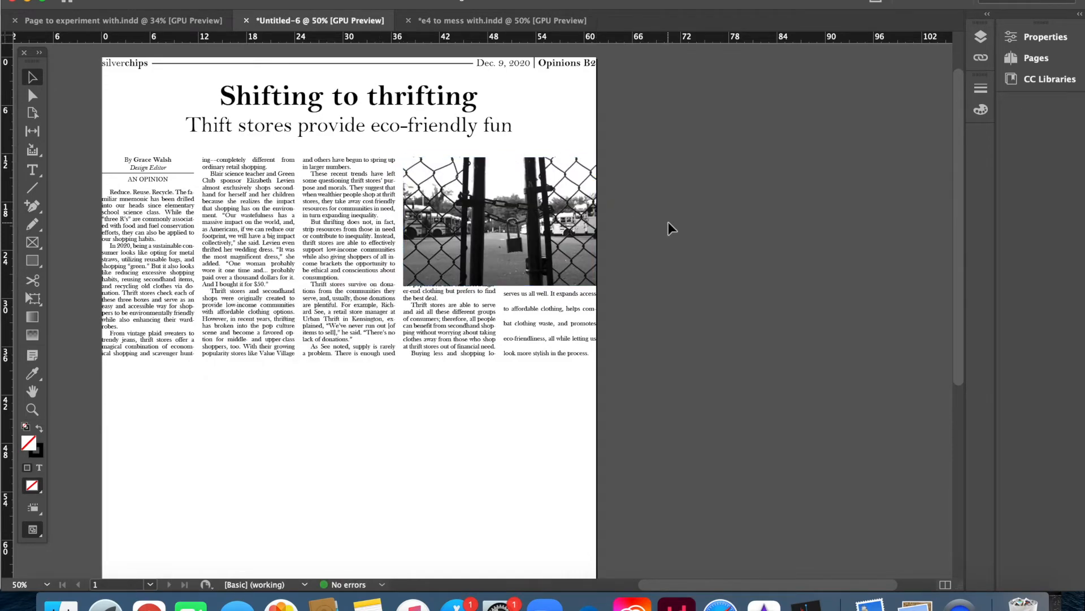
# Step: Scale the photo together with its frame from the upper-left corner, ending at the fourth column's upper-left edge
pyautogui.press('super+1')
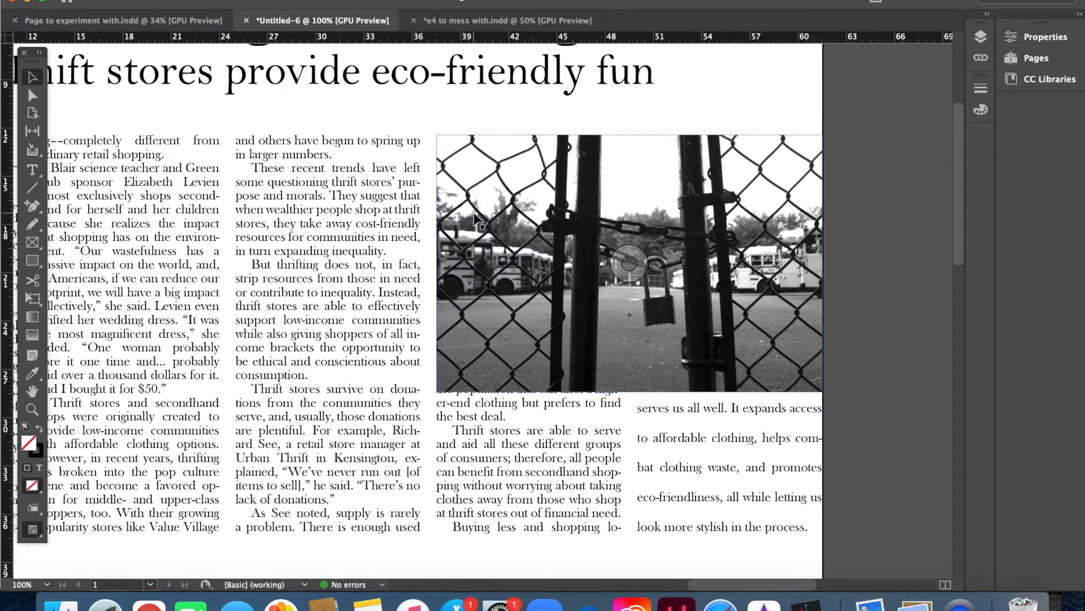
pyautogui.click(474, 219)
pyautogui.moveTo(440, 138)
pyautogui.mouseDown()
pyautogui.moveTo(356, 83)
pyautogui.moveTo(469, 157)
pyautogui.moveTo(437, 136)
pyautogui.mouseUp()
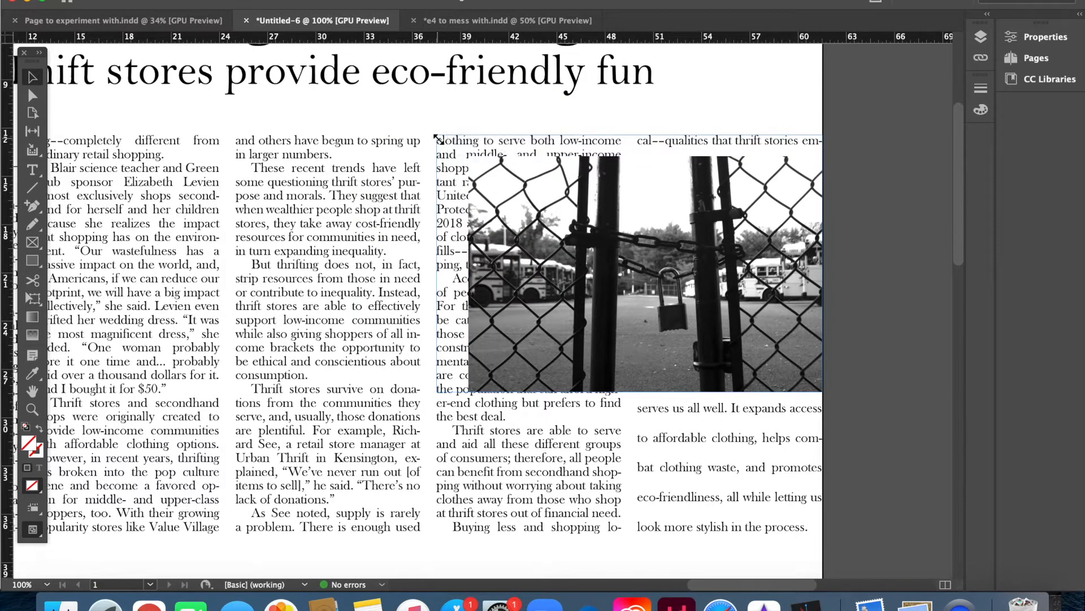
pyautogui.click(835, 254)
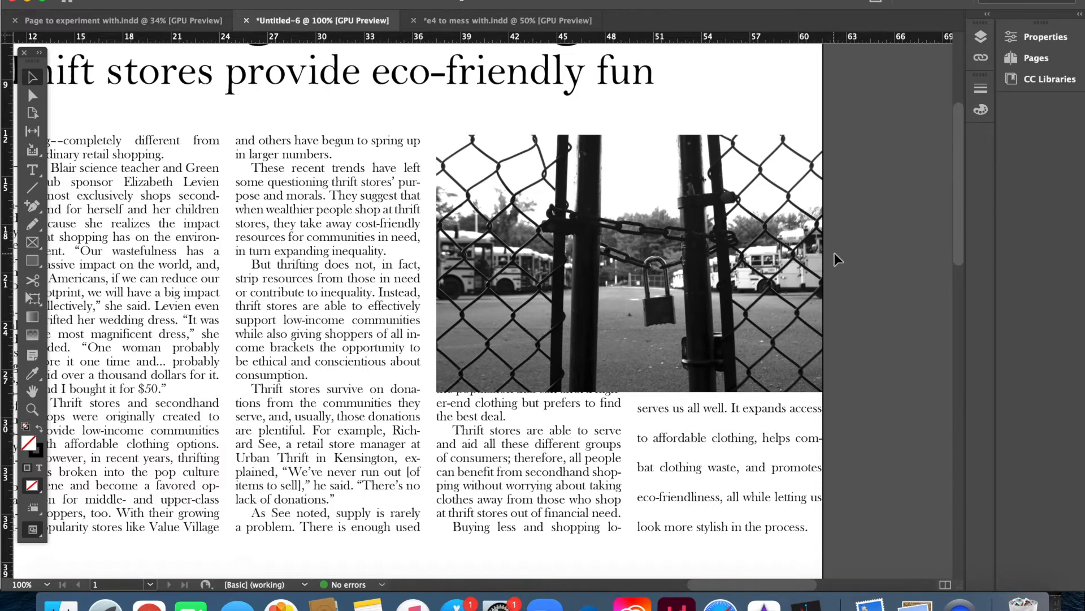
# Step: Crop the photo by pulling its frame's upper edge down and its left edge inward to the fifth column
pyautogui.click(592, 303)
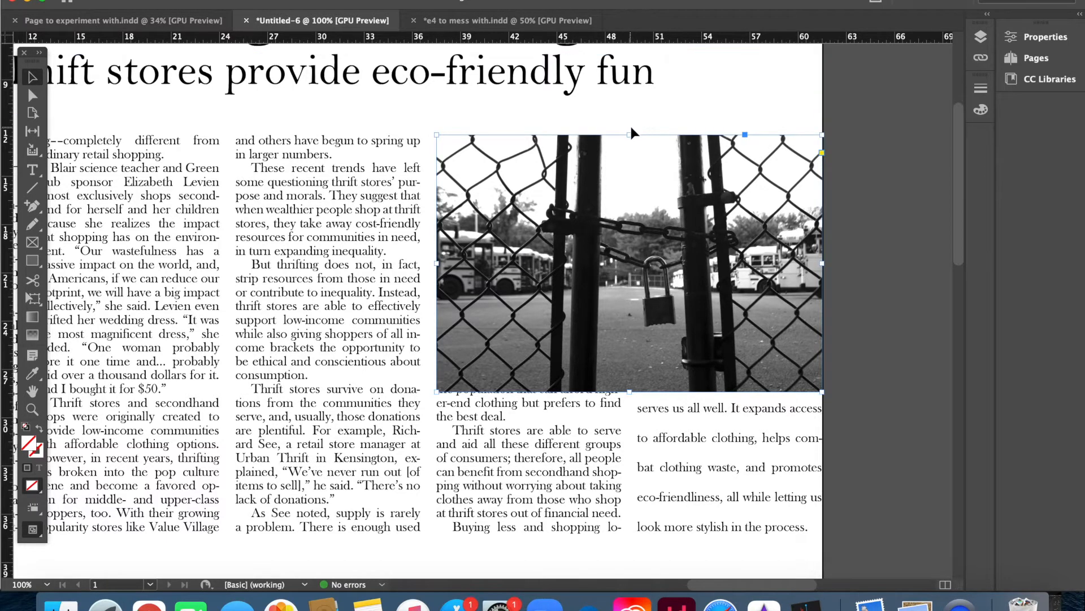
pyautogui.moveTo(629, 134); pyautogui.dragTo(629, 201)
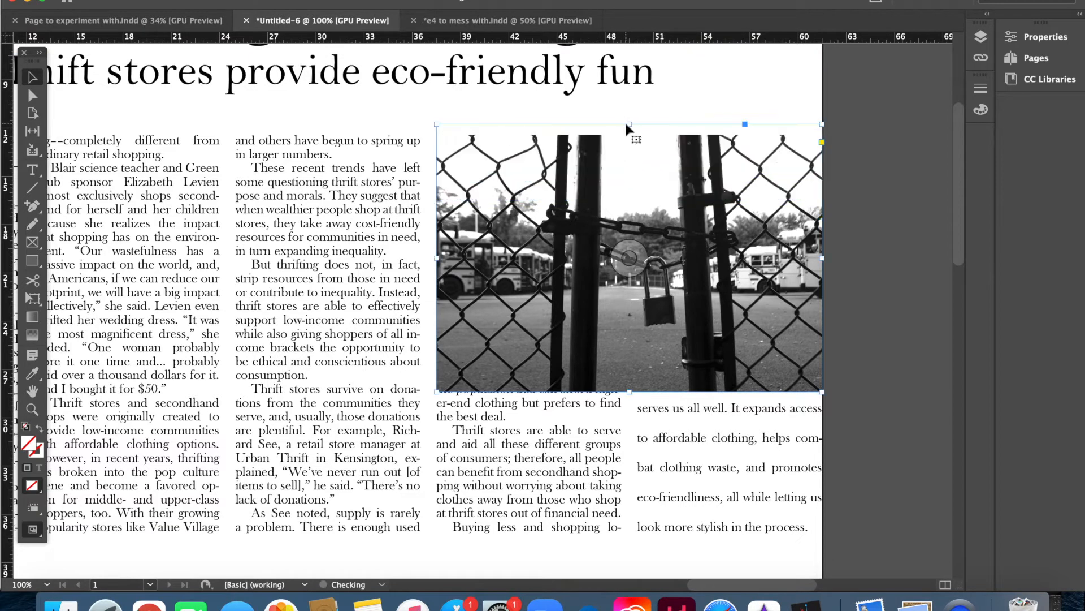
pyautogui.moveTo(631, 125); pyautogui.dragTo(631, 153)
pyautogui.moveTo(442, 276); pyautogui.dragTo(684, 271)
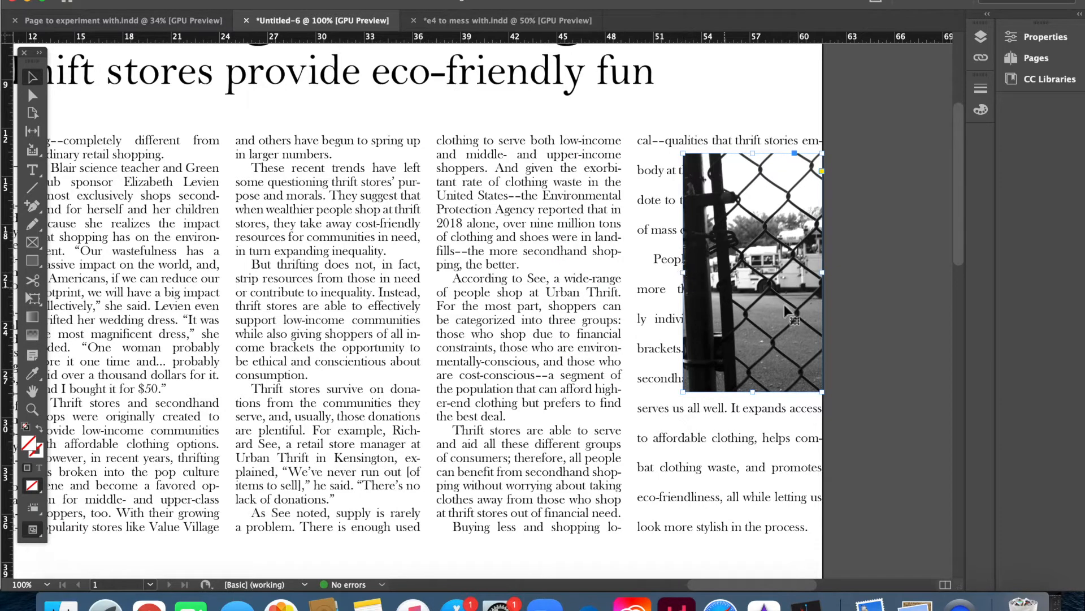
# Step: Undo the crops made to the photo's frame
pyautogui.press('super+z')
pyautogui.press('super+z')
pyautogui.press('super+z')
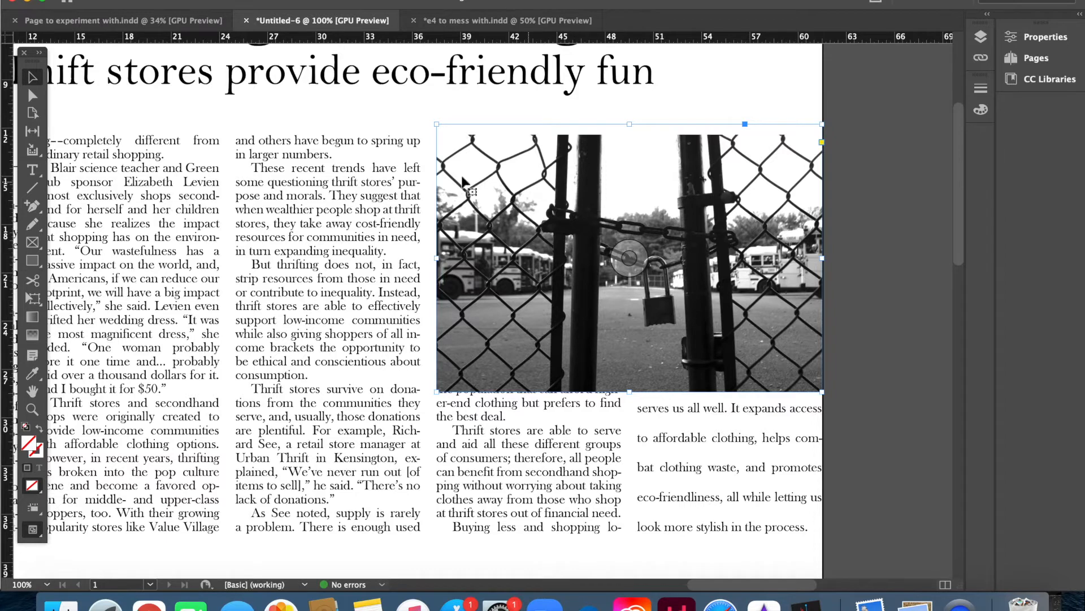
pyautogui.press('super+shift+z')
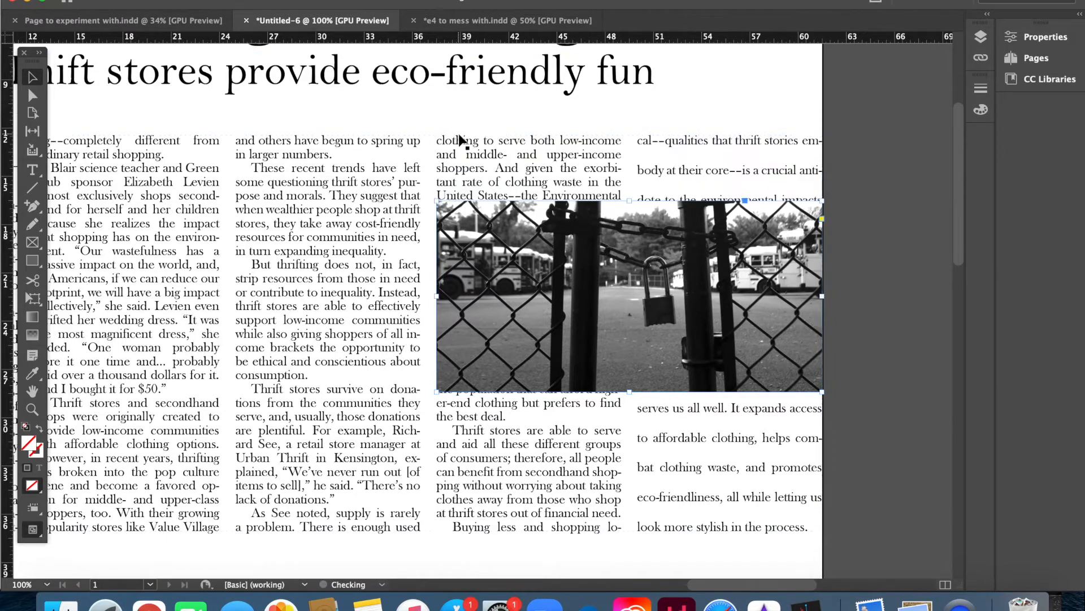
pyautogui.press('super+z')
# Step: Enlarge the photo's frame past the image from the upper-left corner, and bring it back to the image's edges
pyautogui.moveTo(436, 135); pyautogui.dragTo(300, 44)
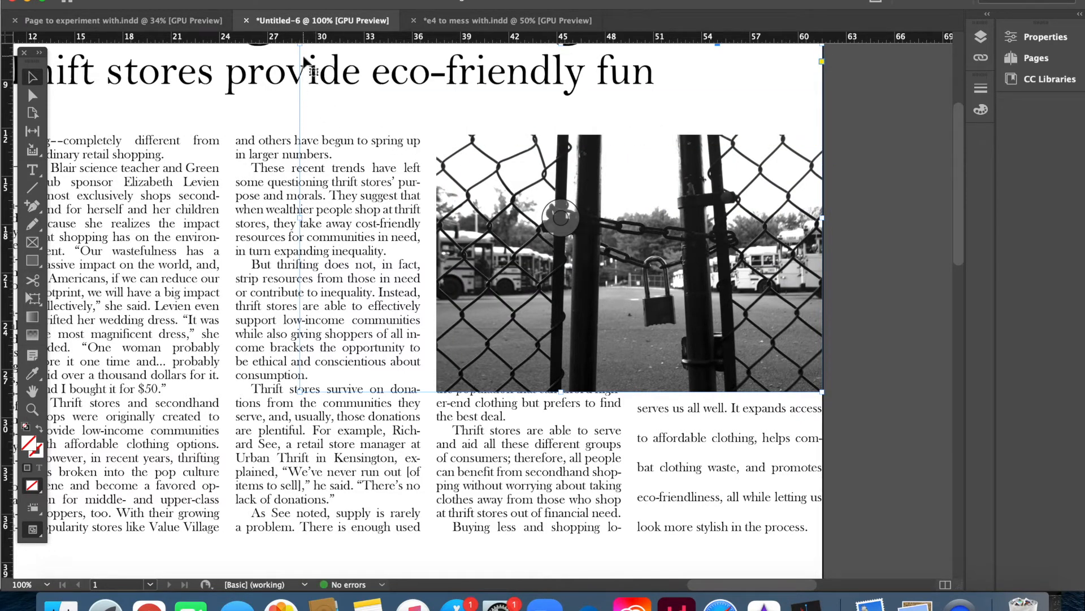
pyautogui.moveTo(300, 48); pyautogui.dragTo(449, 138)
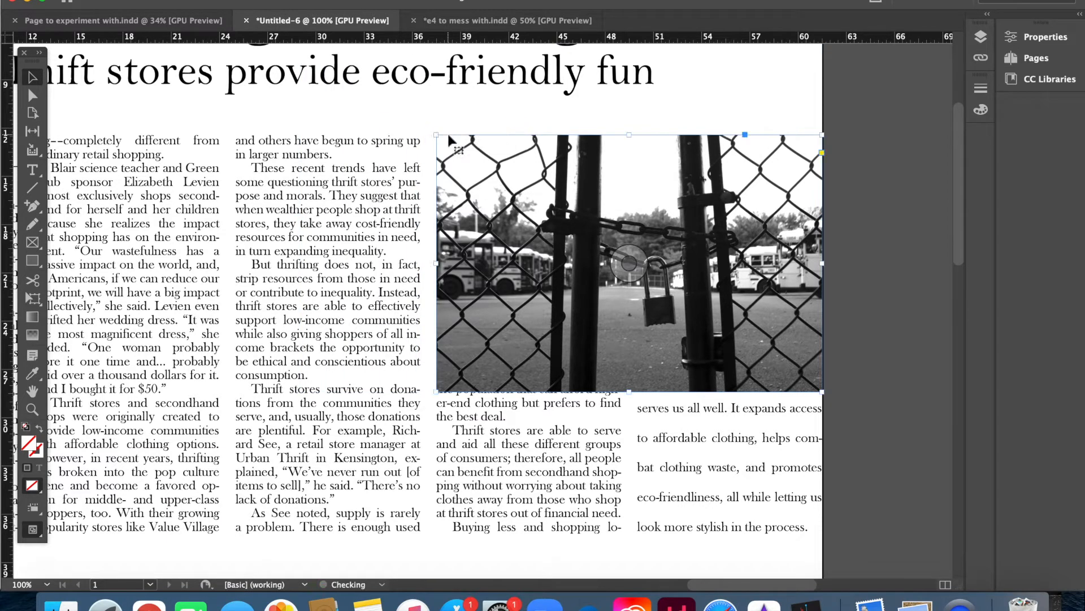
pyautogui.click(863, 171)
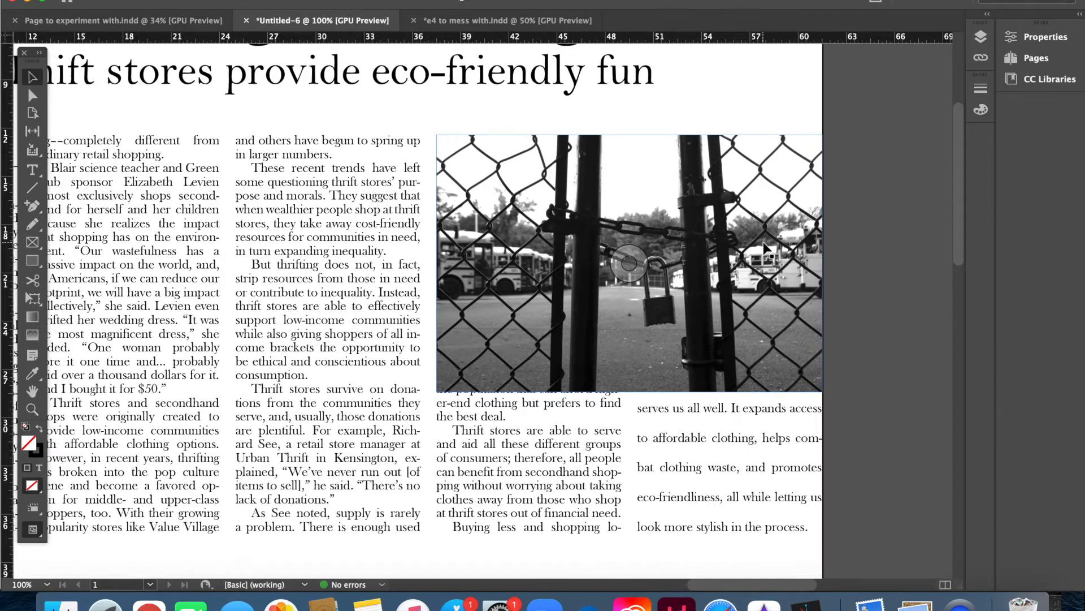
# Step: Try shifting the image inside its frame, and undo the shift
pyautogui.click(636, 261)
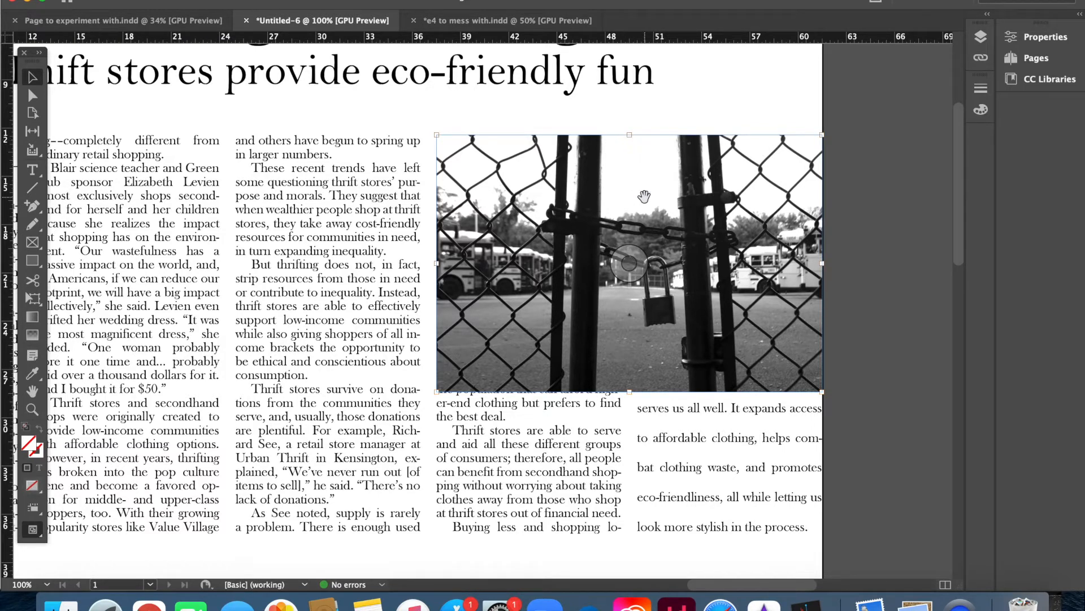
pyautogui.moveTo(644, 197); pyautogui.dragTo(639, 158)
pyautogui.press('super+z')
pyautogui.click(904, 215)
# Step: Try distorting the image inside its frame by resizing it unproportionally from the upper-right corner, and restore its proportions
pyautogui.click(780, 222)
pyautogui.doubleClick(780, 227)
pyautogui.moveTo(825, 133); pyautogui.dragTo(601, 175)
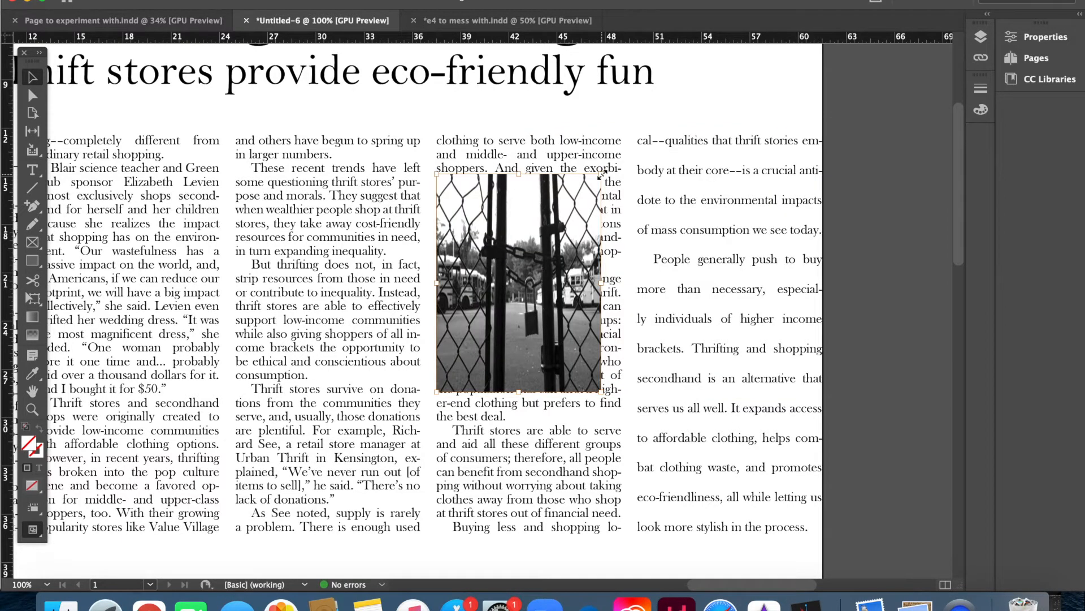
pyautogui.moveTo(602, 175); pyautogui.dragTo(813, 77)
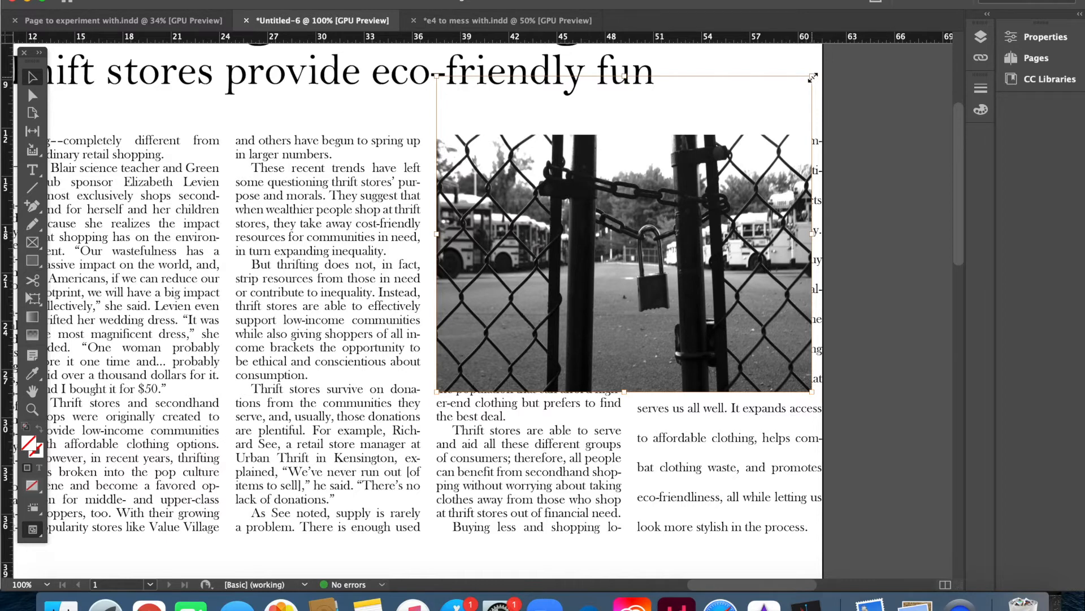
pyautogui.moveTo(812, 77); pyautogui.dragTo(814, 84)
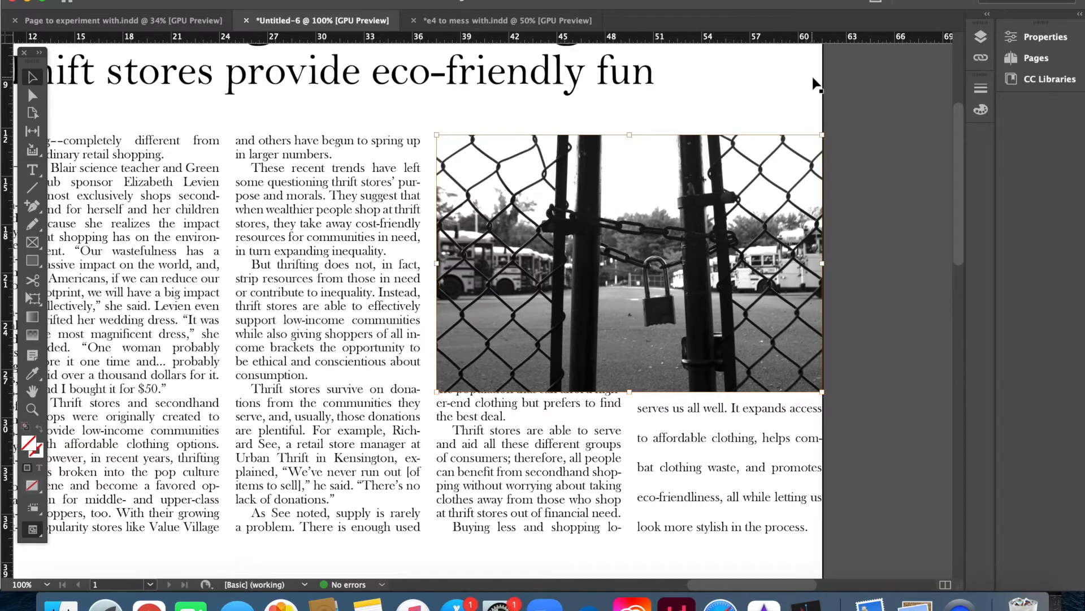
# Step: Scale the image proportionally beyond its frame from the upper-right corner, and reduce it until it just fills the frame
pyautogui.moveTo(821, 135); pyautogui.dragTo(861, 110)
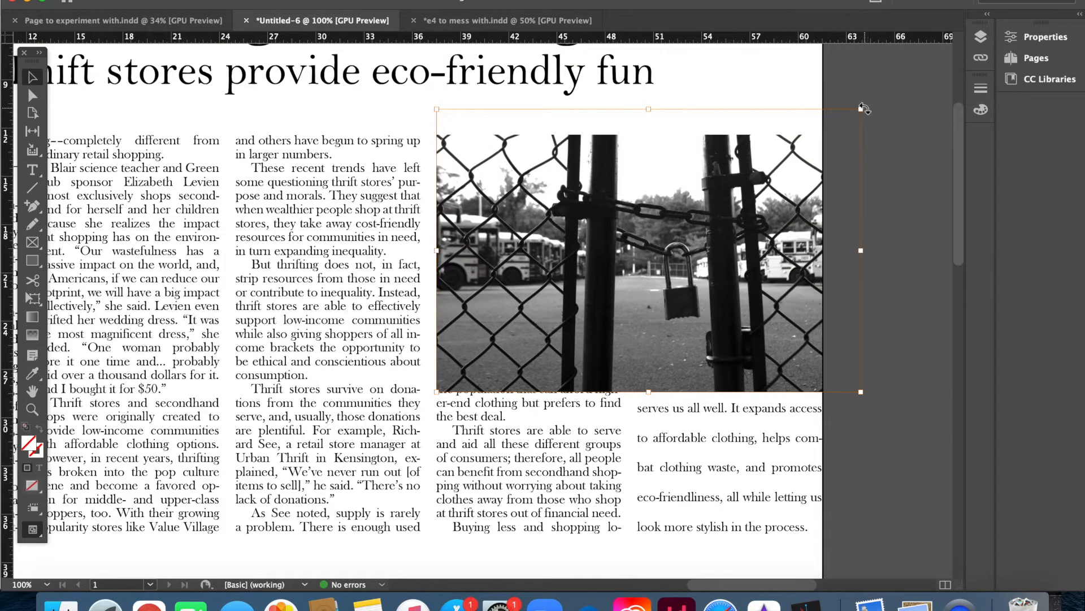
pyautogui.moveTo(860, 108); pyautogui.dragTo(818, 134)
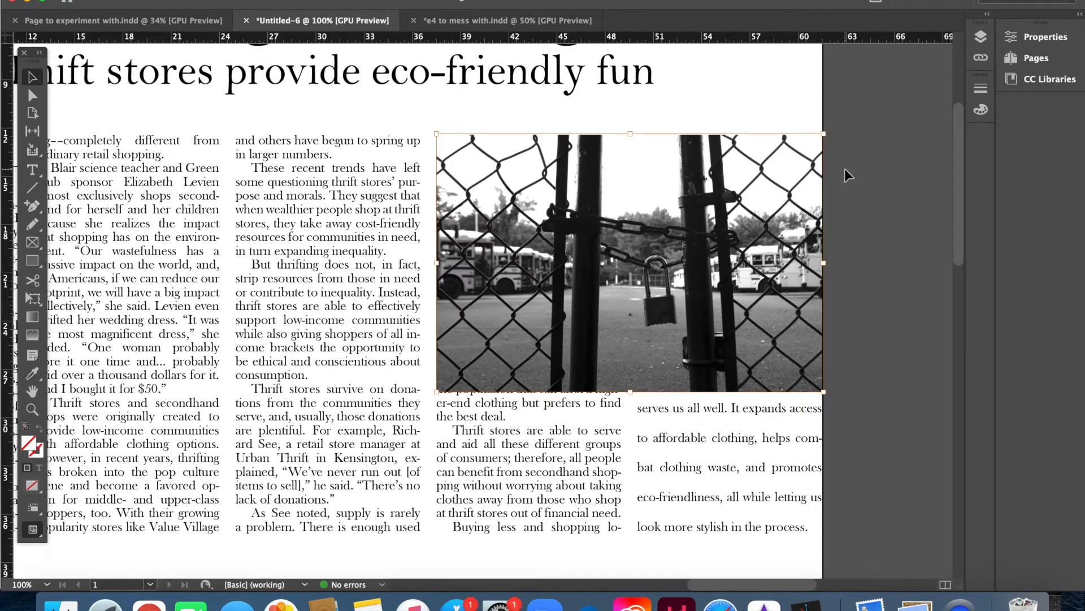
pyautogui.click(844, 168)
# Step: Crop a thin strip off the photo's upper edge and nudge the framed photo slightly up
pyautogui.click(637, 175)
pyautogui.moveTo(629, 135)
pyautogui.mouseDown()
pyautogui.moveTo(631, 113)
pyautogui.moveTo(629, 143)
pyautogui.mouseUp()
pyautogui.click(837, 181)
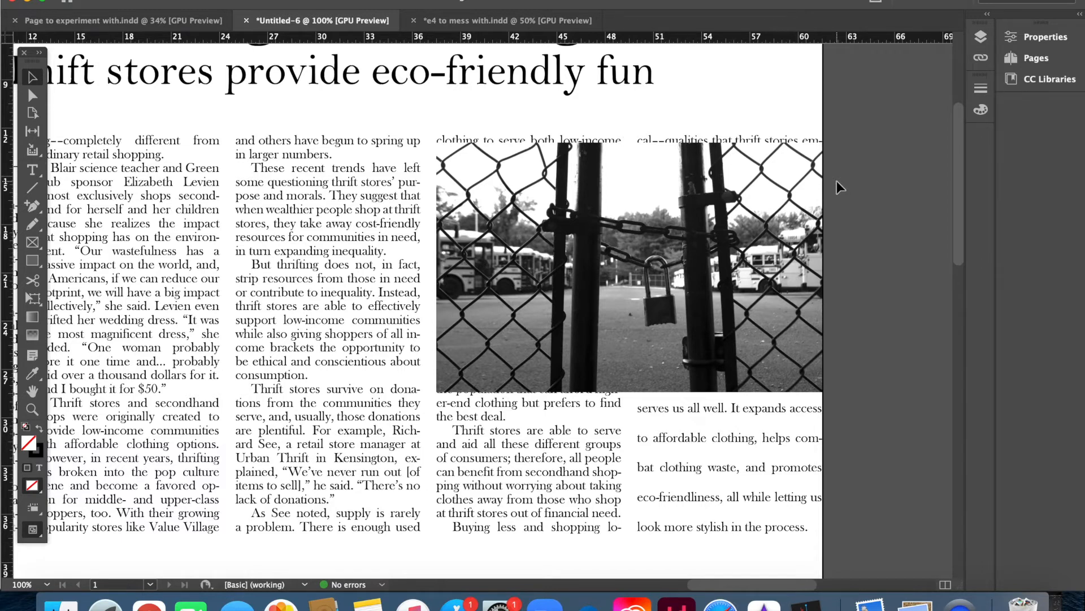
pyautogui.moveTo(801, 190); pyautogui.dragTo(801, 186)
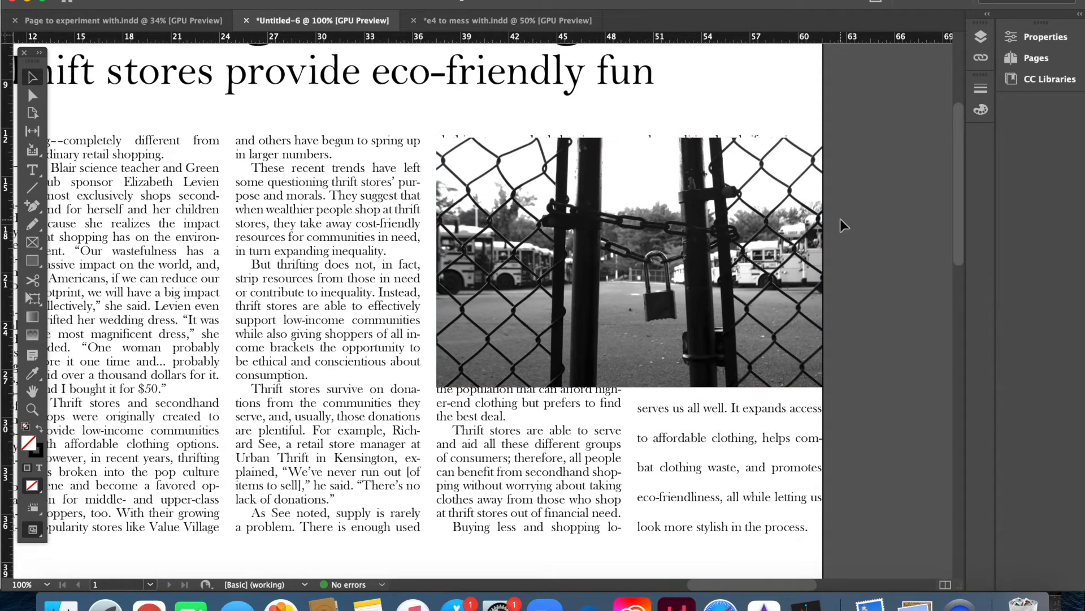
# Step: Extend the photo's frame slightly outward from its upper-left corner
pyautogui.click(450, 146)
pyautogui.moveTo(440, 142)
pyautogui.mouseDown()
pyautogui.moveTo(300, 51)
pyautogui.moveTo(491, 154)
pyautogui.moveTo(437, 137)
pyautogui.mouseUp()
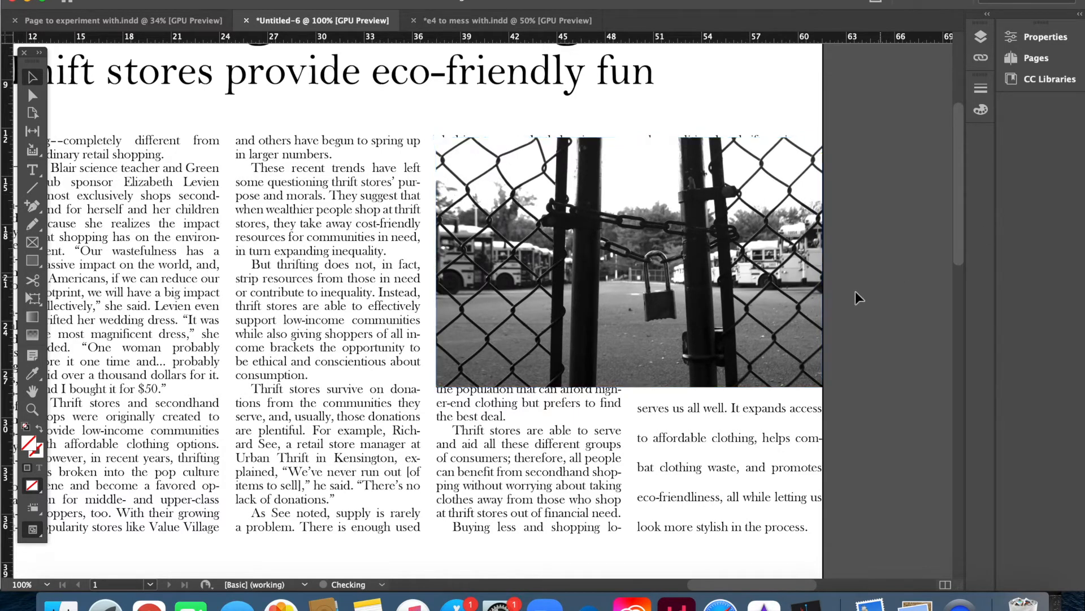
pyautogui.click(505, 233)
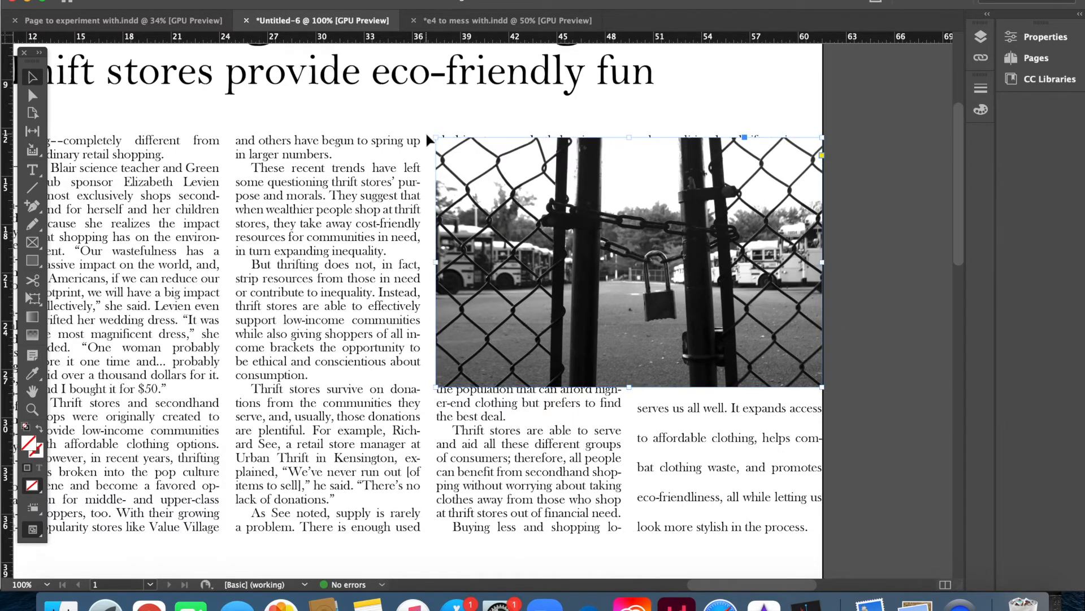
pyautogui.moveTo(437, 134)
pyautogui.mouseDown()
pyautogui.moveTo(365, 97)
pyautogui.moveTo(430, 121)
pyautogui.moveTo(390, 116)
pyautogui.moveTo(444, 124)
pyautogui.moveTo(434, 129)
pyautogui.mouseUp()
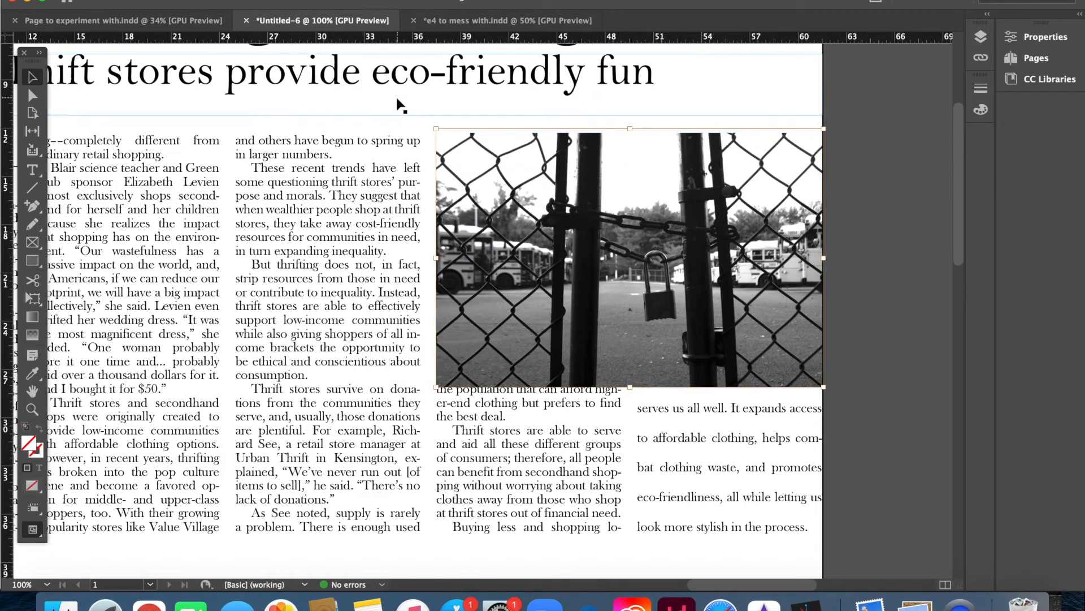
# Step: Resize the image from its upper-left corner and bring it back, and align the frame's corner with the fourth column's edge
pyautogui.moveTo(437, 128); pyautogui.dragTo(295, 148)
pyautogui.moveTo(558, 99); pyautogui.dragTo(435, 129)
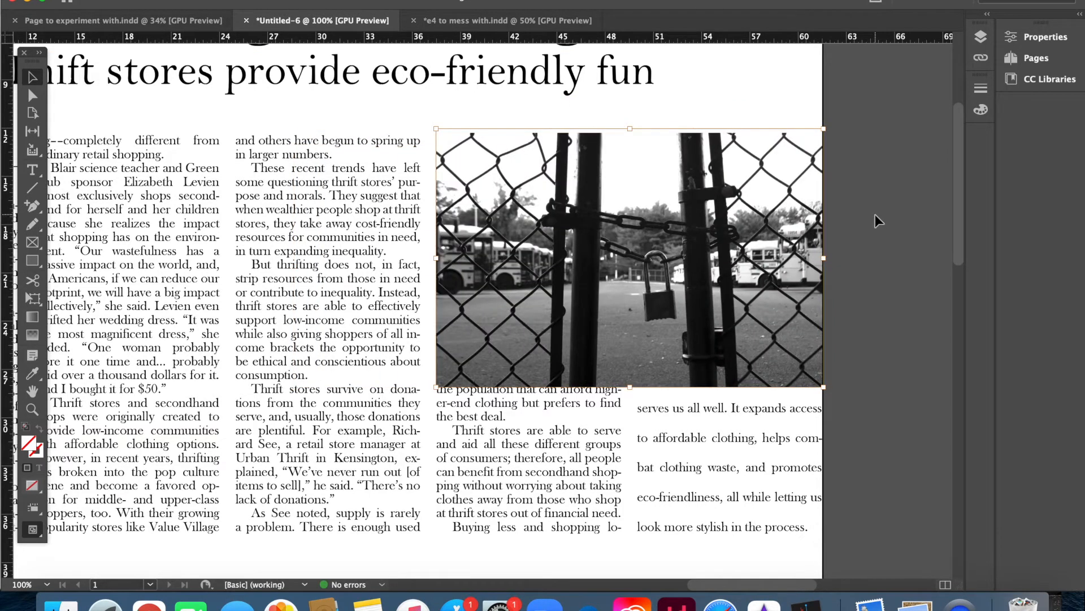
pyautogui.click(875, 215)
pyautogui.moveTo(498, 168); pyautogui.dragTo(437, 138)
pyautogui.click(892, 205)
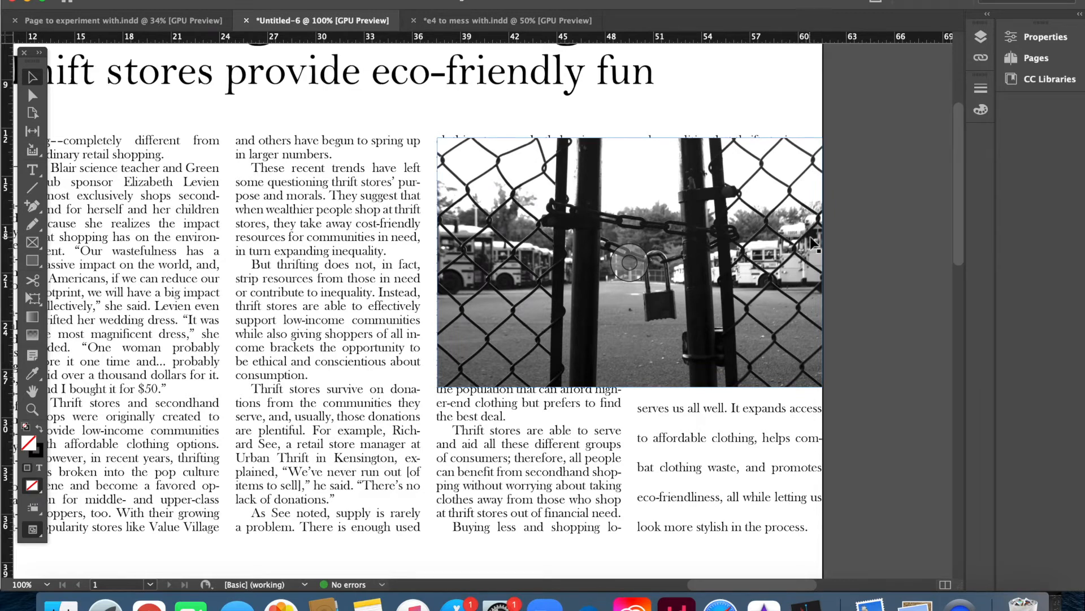
# Step: Reposition the image inside its frame so that it fills the frame on all sides
pyautogui.click(689, 265)
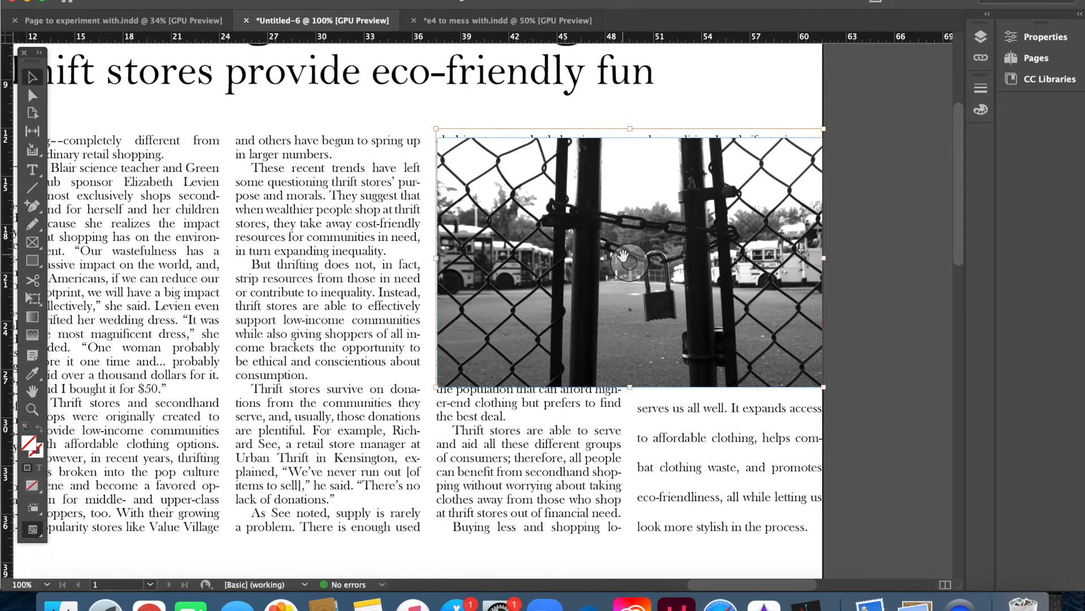
pyautogui.moveTo(752, 335); pyautogui.dragTo(807, 300)
pyautogui.moveTo(735, 260); pyautogui.dragTo(781, 316)
pyautogui.moveTo(762, 272); pyautogui.dragTo(810, 356)
pyautogui.moveTo(779, 290); pyautogui.dragTo(608, 225)
pyautogui.moveTo(752, 317)
pyautogui.mouseDown()
pyautogui.moveTo(720, 285)
pyautogui.moveTo(798, 295)
pyautogui.moveTo(775, 323)
pyautogui.moveTo(756, 319)
pyautogui.mouseUp()
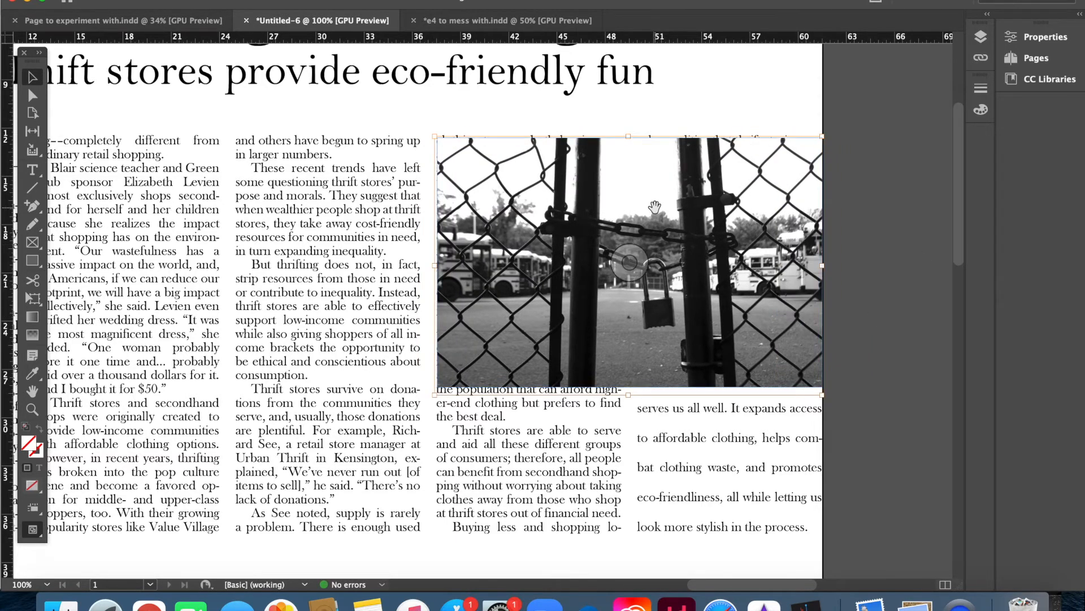
pyautogui.moveTo(659, 218); pyautogui.dragTo(663, 222)
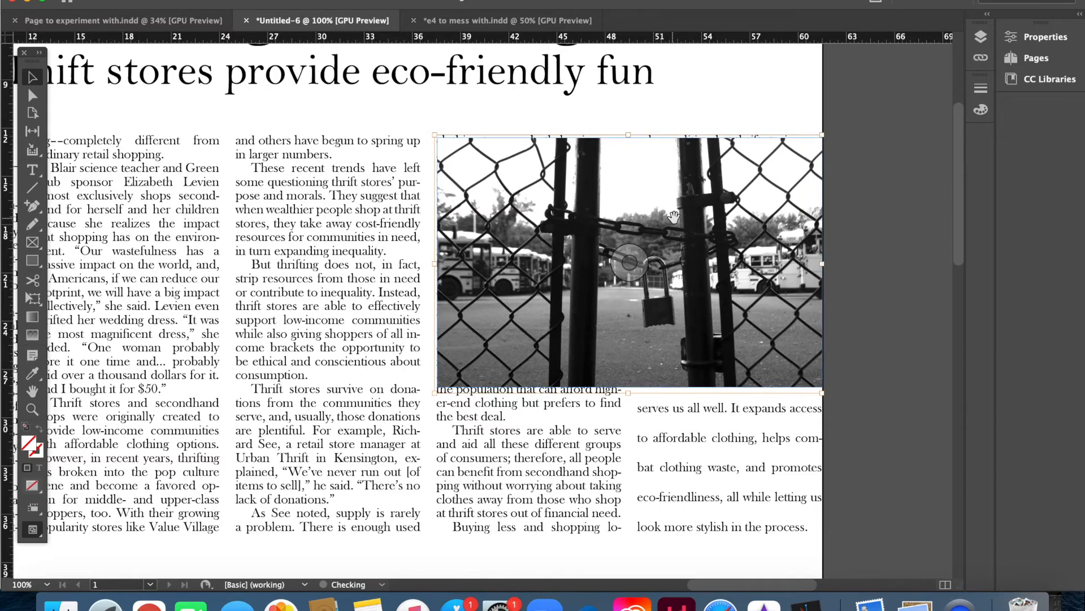
# Step: Place the cashier illustration, the PNG file starting with D0F1EE54, on the page near the article's headline
pyautogui.click(848, 233)
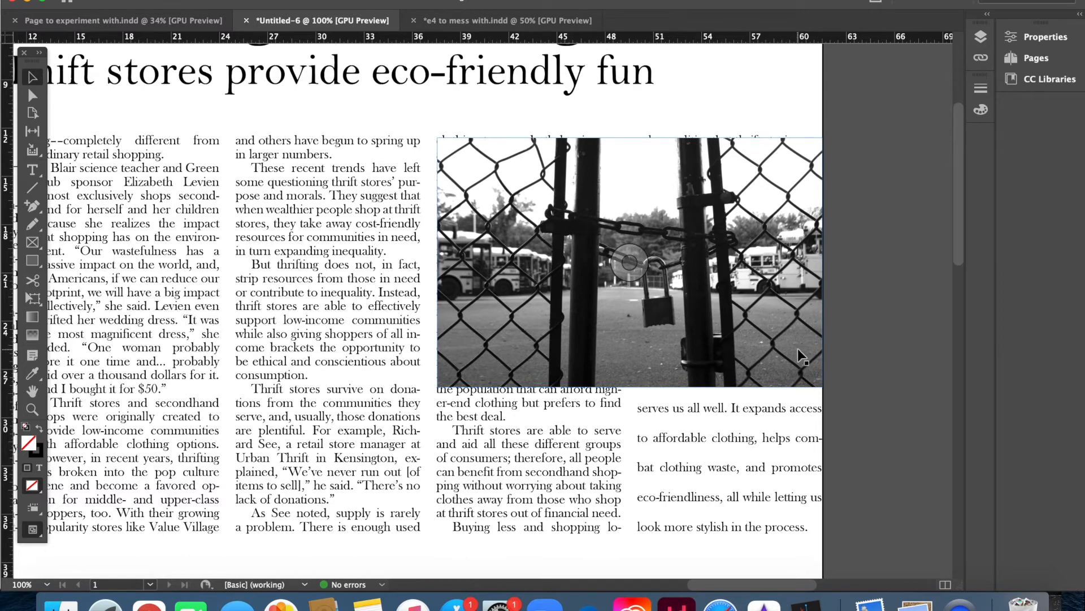
pyautogui.scroll(-10, 807, 344)
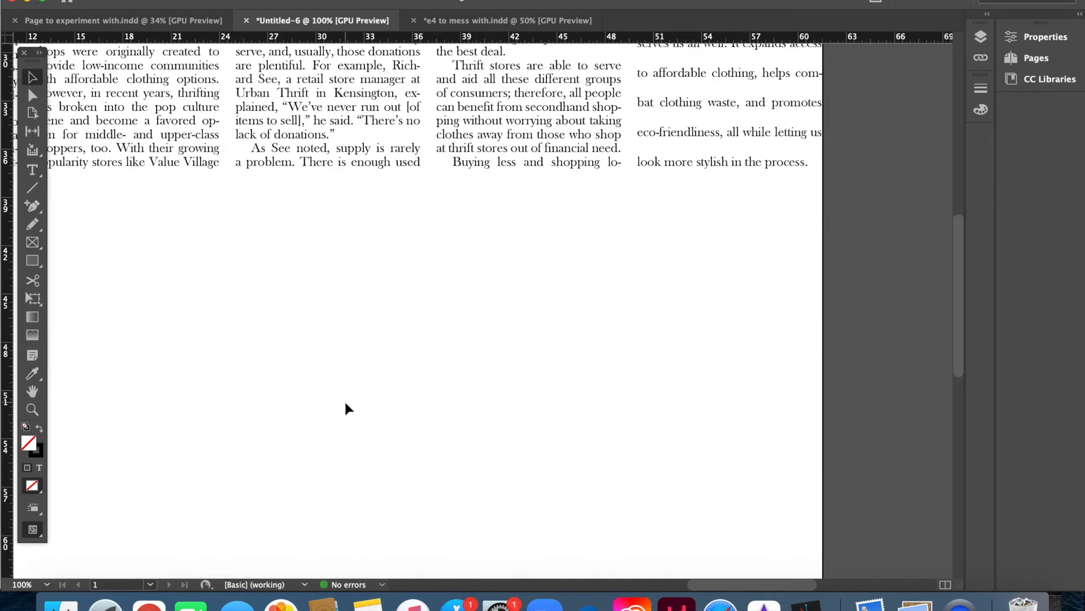
pyautogui.hscroll(-10, 712, 509)
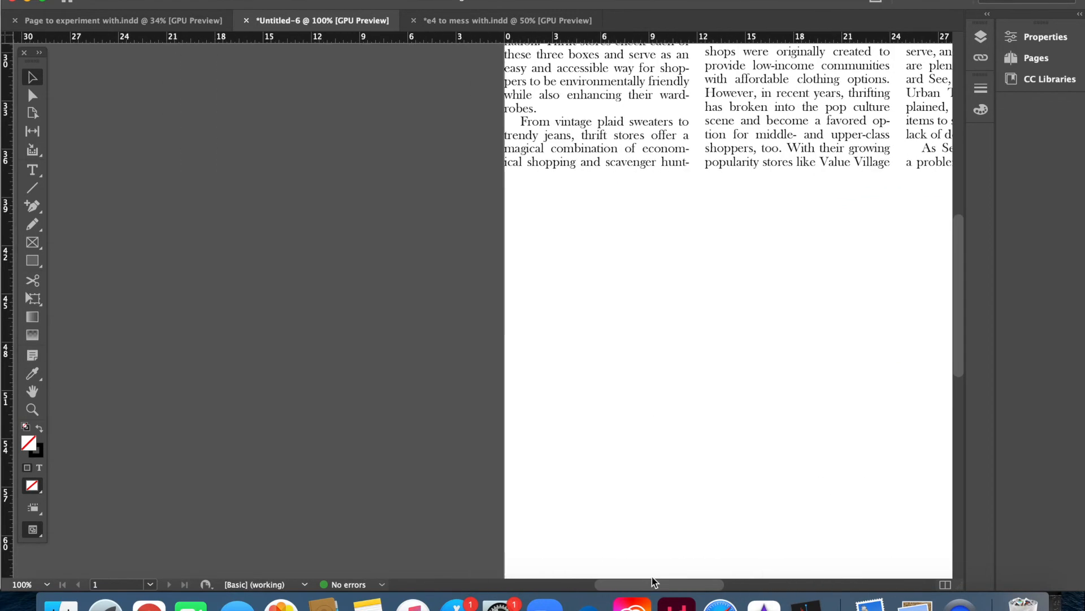
pyautogui.scroll(15, 687, 464)
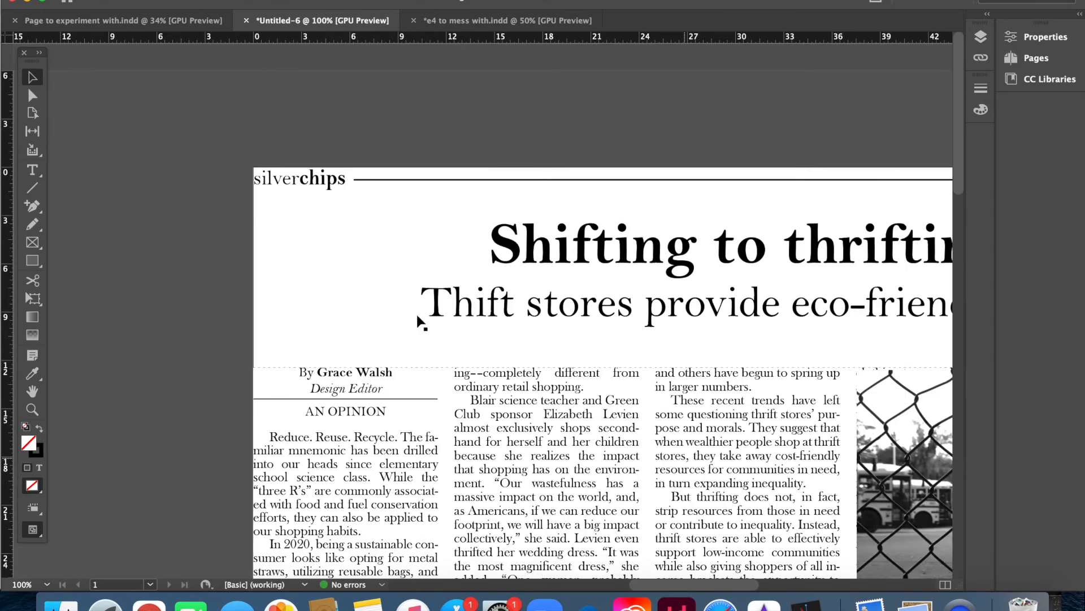
pyautogui.press('super+d')
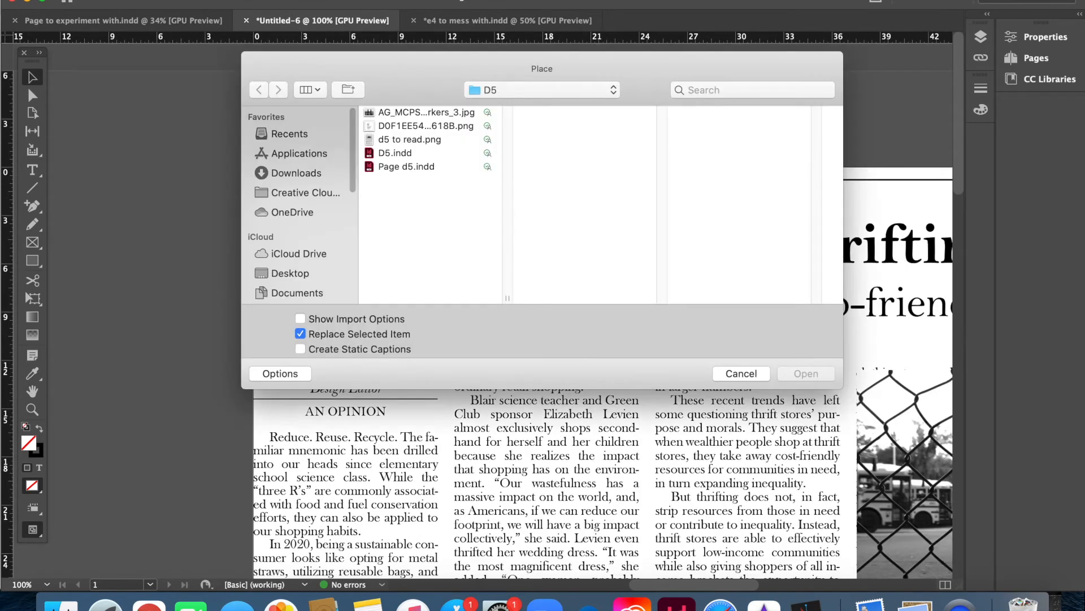
pyautogui.doubleClick(395, 125)
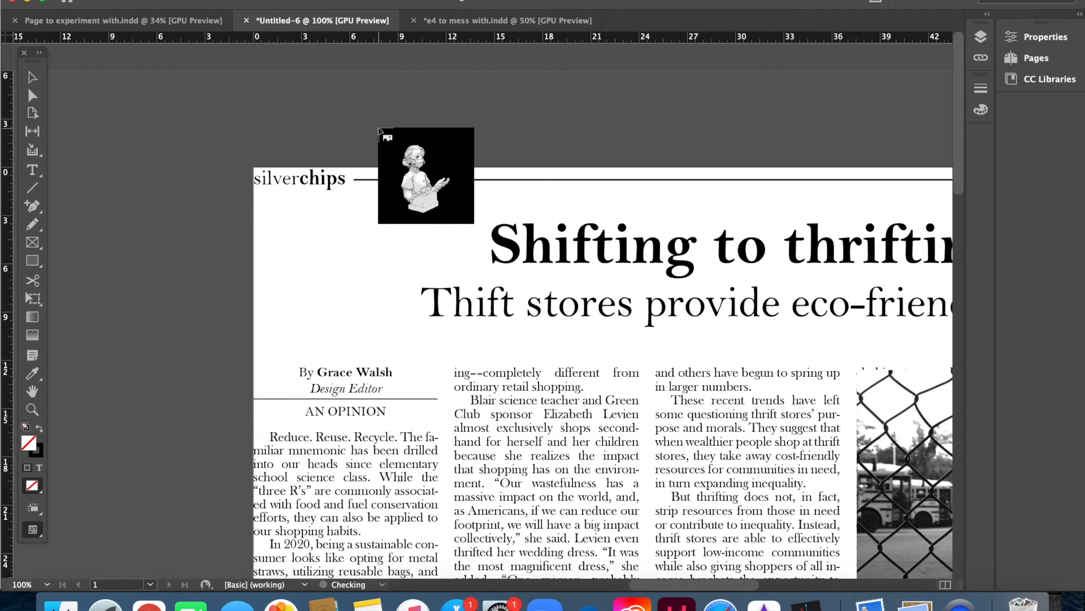
pyautogui.scroll(-4, 314, 328)
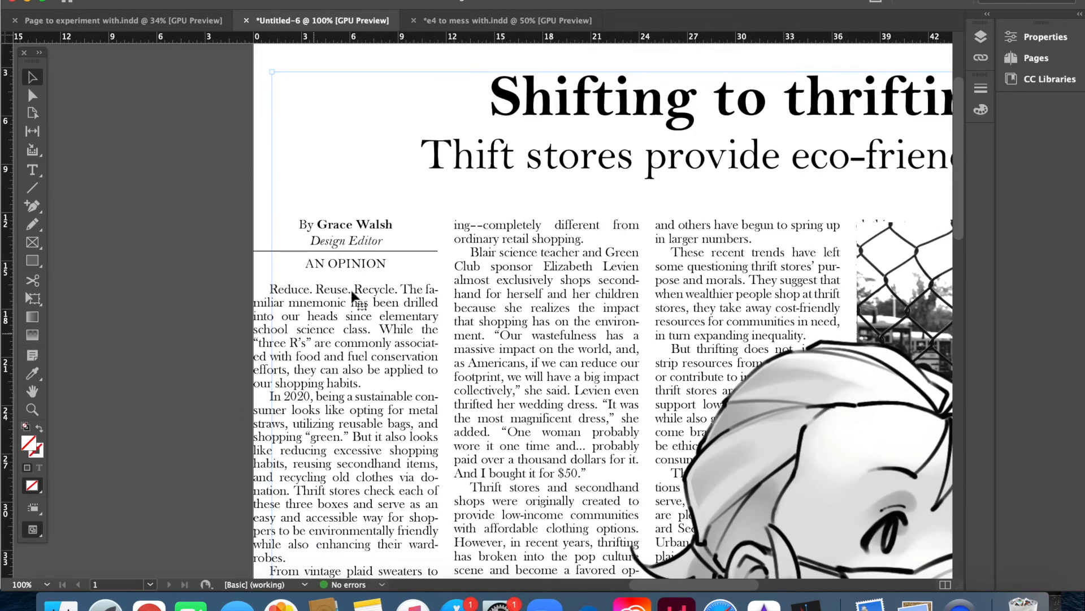
# Step: Scale the placed cashier illustration to 20% in both X and Y
pyautogui.rightClick(810, 428)
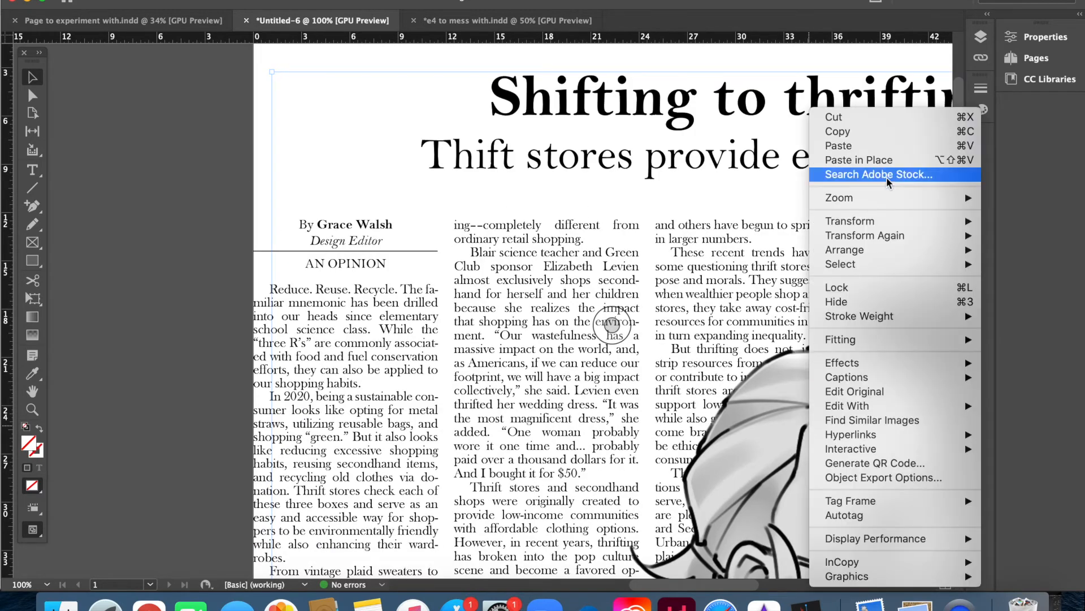
pyautogui.moveTo(869, 225)
pyautogui.click(693, 235)
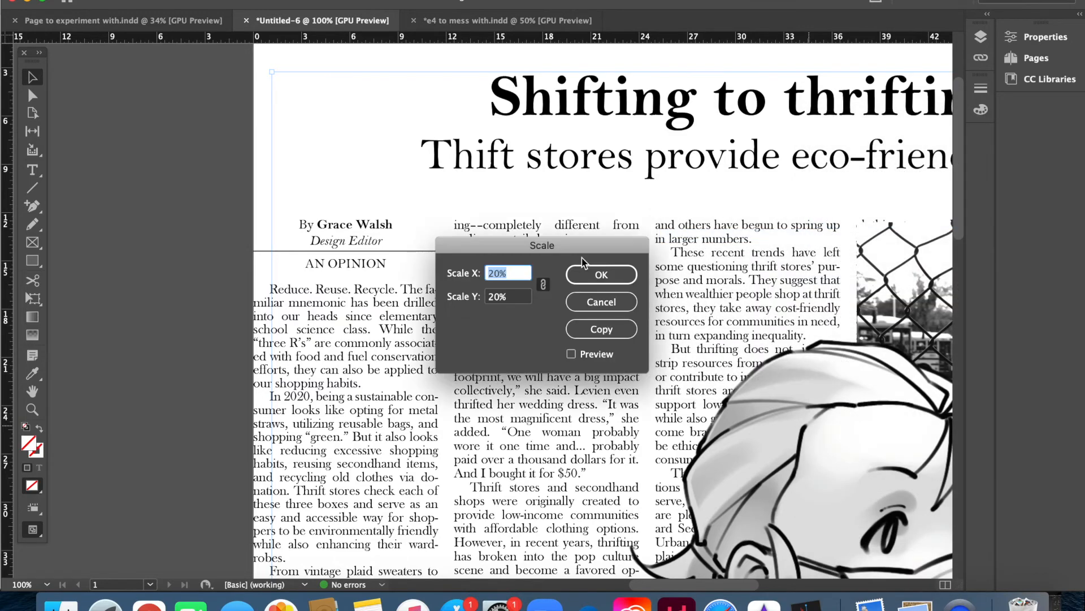
pyautogui.click(612, 269)
# Step: Move the cashier illustration into the blank area below the second and third text columns
pyautogui.moveTo(365, 285); pyautogui.dragTo(386, 411)
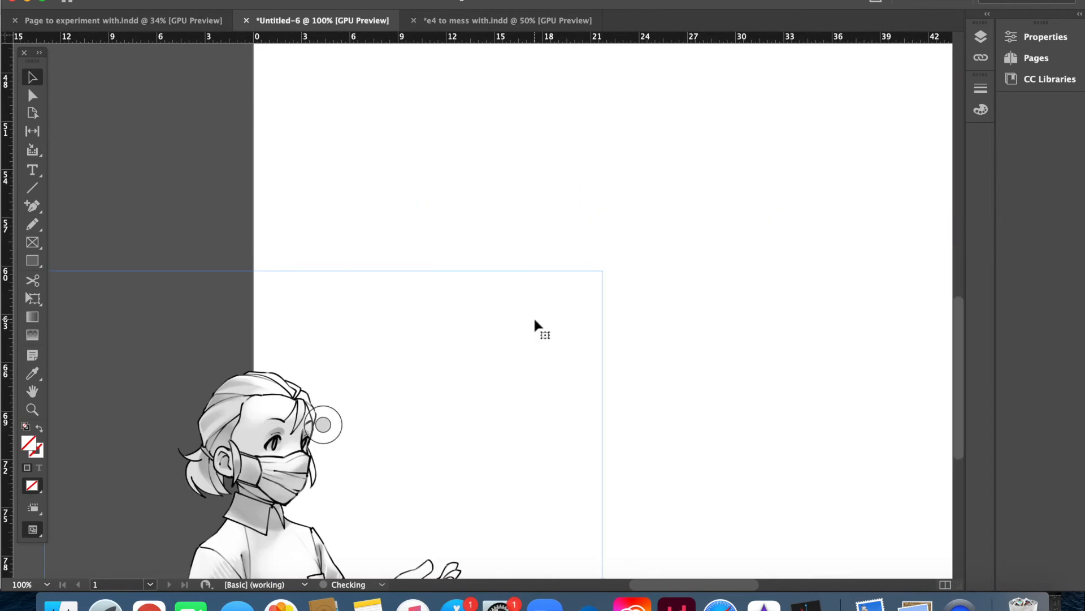
pyautogui.scroll(10, 505, 300)
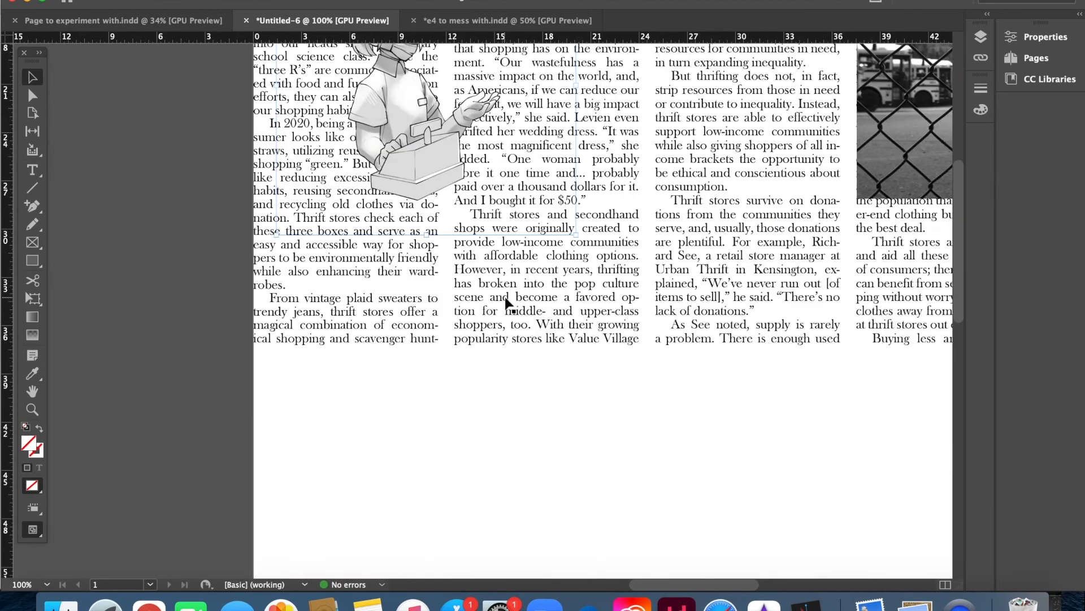
pyautogui.moveTo(430, 187); pyautogui.dragTo(659, 416)
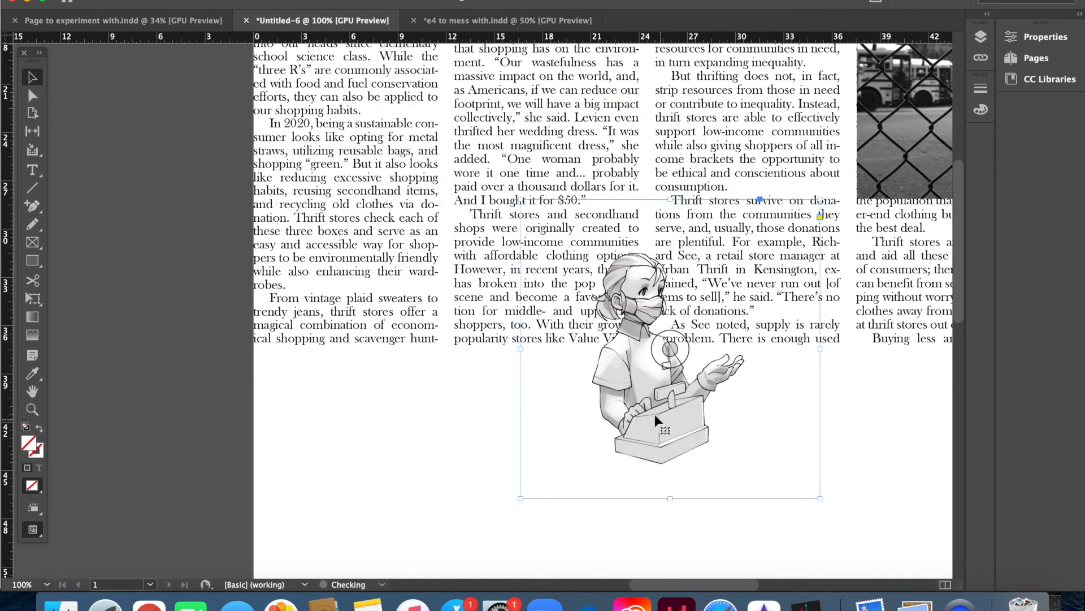
pyautogui.scroll(-8, 599, 443)
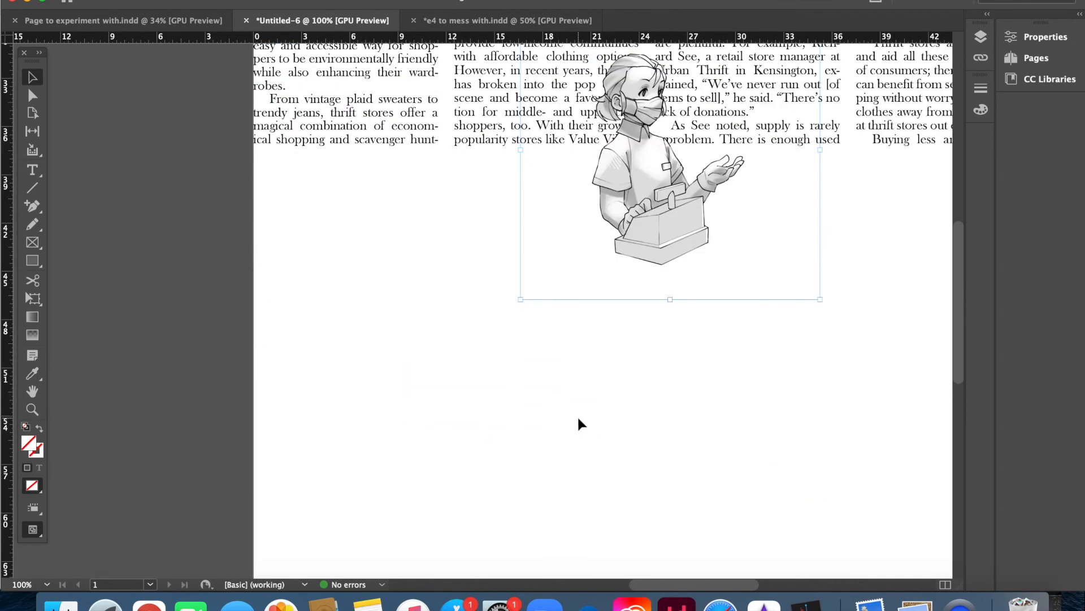
pyautogui.scroll(4, 565, 410)
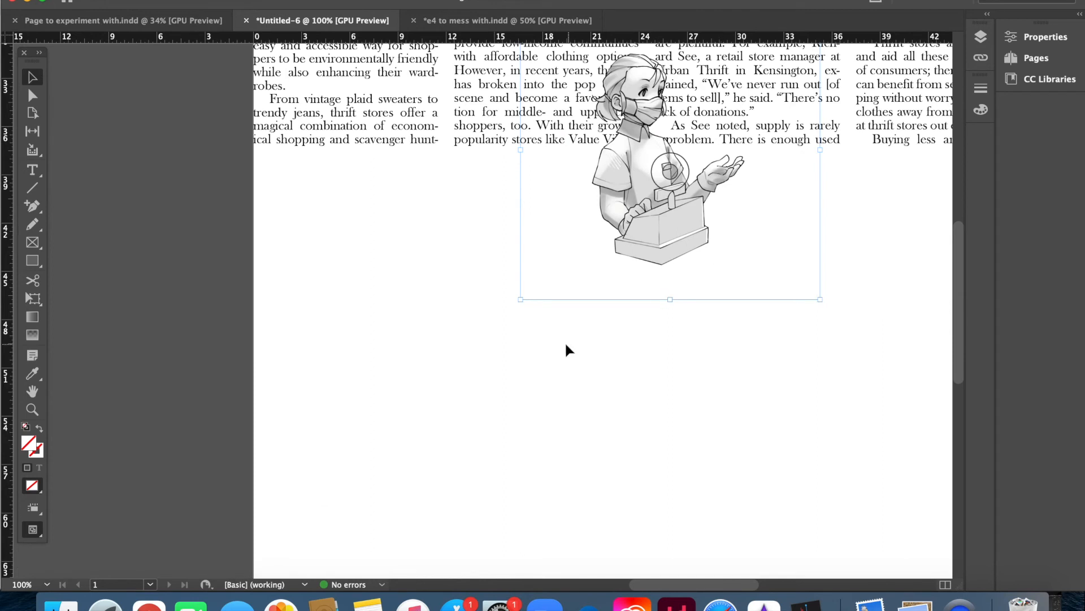
pyautogui.moveTo(657, 244); pyautogui.dragTo(589, 405)
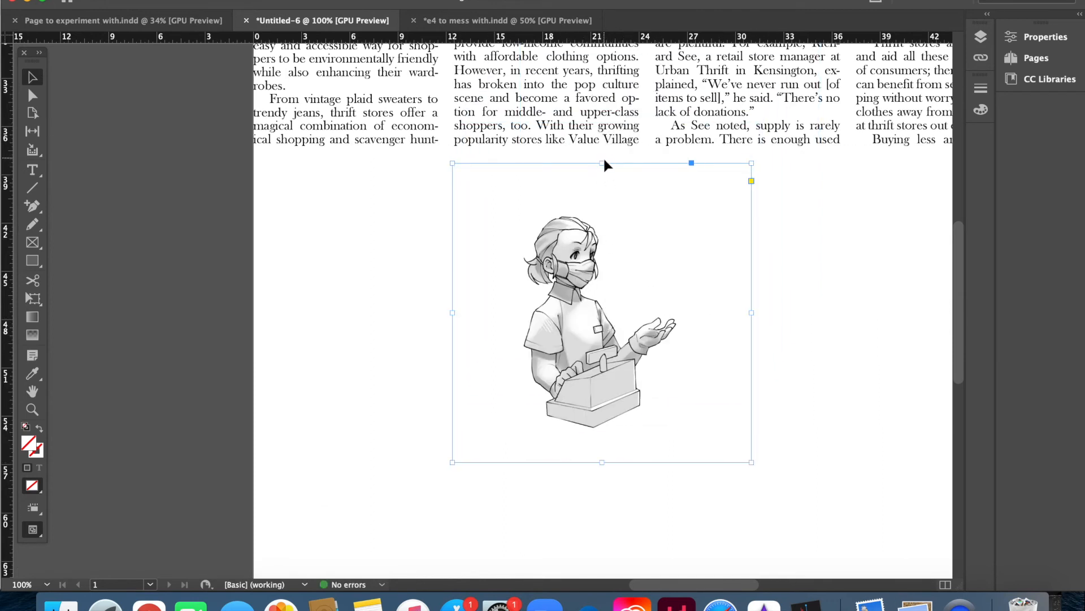
# Step: Crop the illustration's frame on all four sides so it fits closely around the cashier figure
pyautogui.moveTo(604, 165); pyautogui.dragTo(602, 212)
pyautogui.moveTo(452, 337); pyautogui.dragTo(517, 332)
pyautogui.moveTo(752, 335); pyautogui.dragTo(680, 337)
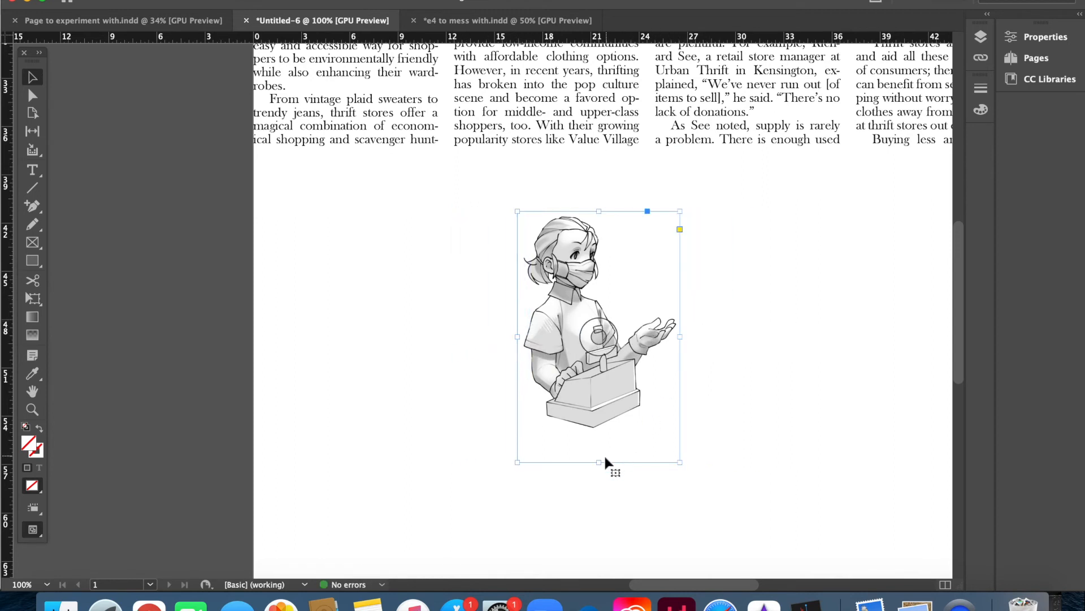
pyautogui.moveTo(603, 459); pyautogui.dragTo(594, 437)
pyautogui.click(705, 413)
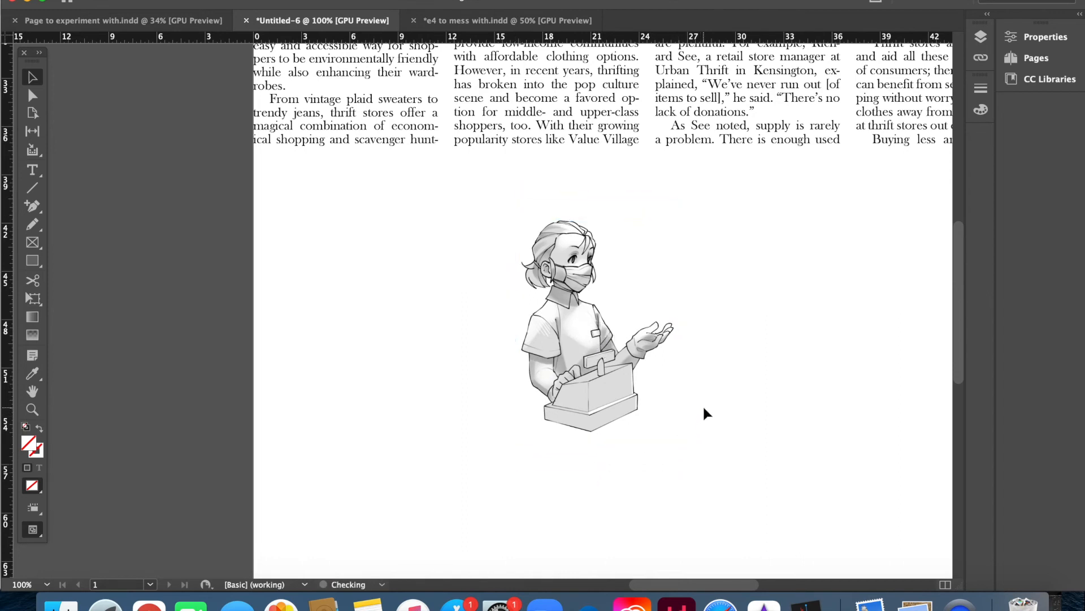
# Step: Shift the cashier image to the right inside its frame so that the frame cuts off the outstretched hand
pyautogui.click(584, 348)
pyautogui.click(597, 327)
pyautogui.moveTo(608, 324); pyautogui.dragTo(641, 320)
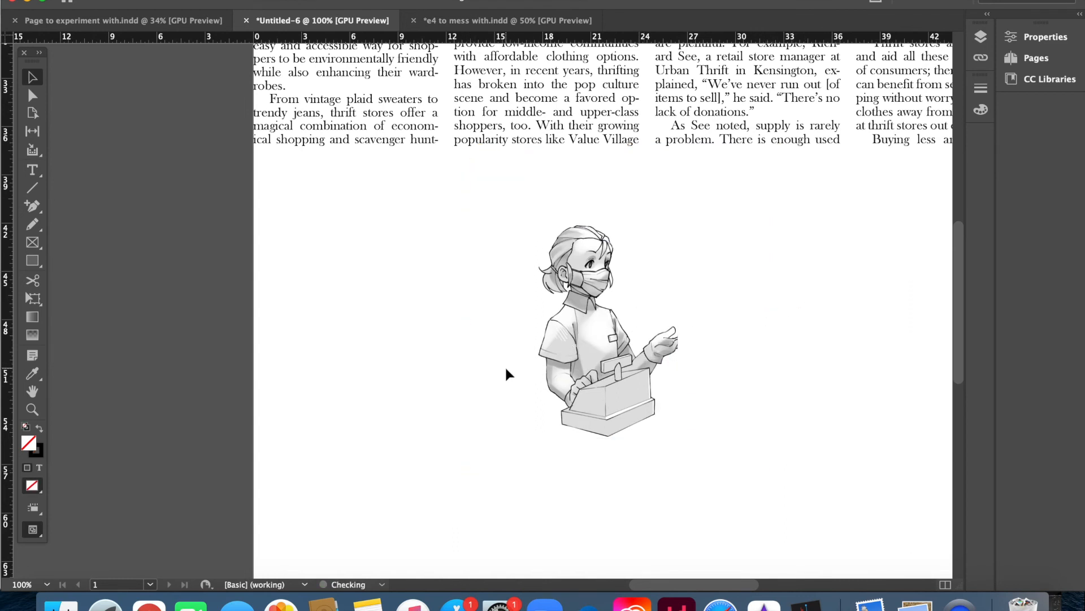
# Step: Enlarge the cashier image and its frame together from the lower-right corner
pyautogui.click(682, 441)
pyautogui.click(653, 424)
pyautogui.moveTo(677, 437); pyautogui.dragTo(756, 545)
pyautogui.click(812, 443)
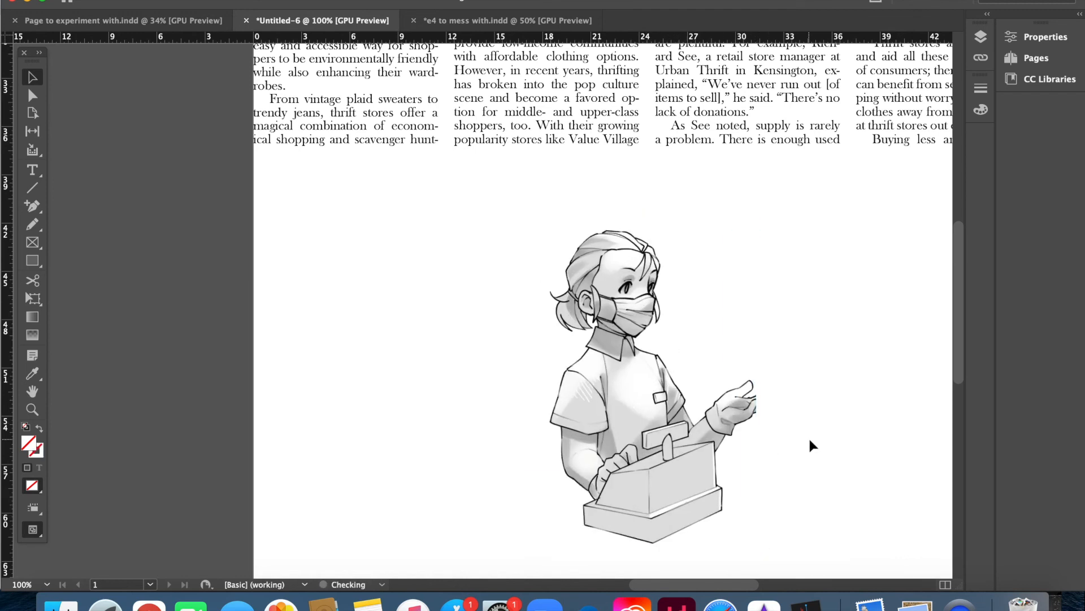
# Step: Extend the illustration's frame to the right to uncover the cashier's cropped hand
pyautogui.click(631, 457)
pyautogui.moveTo(755, 380); pyautogui.dragTo(777, 372)
pyautogui.click(792, 371)
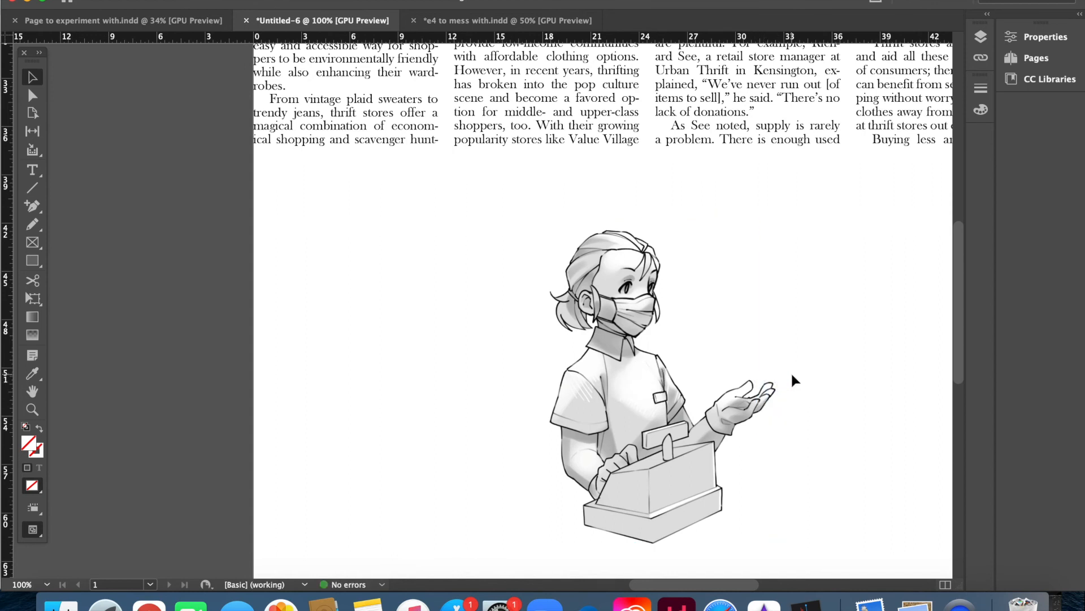